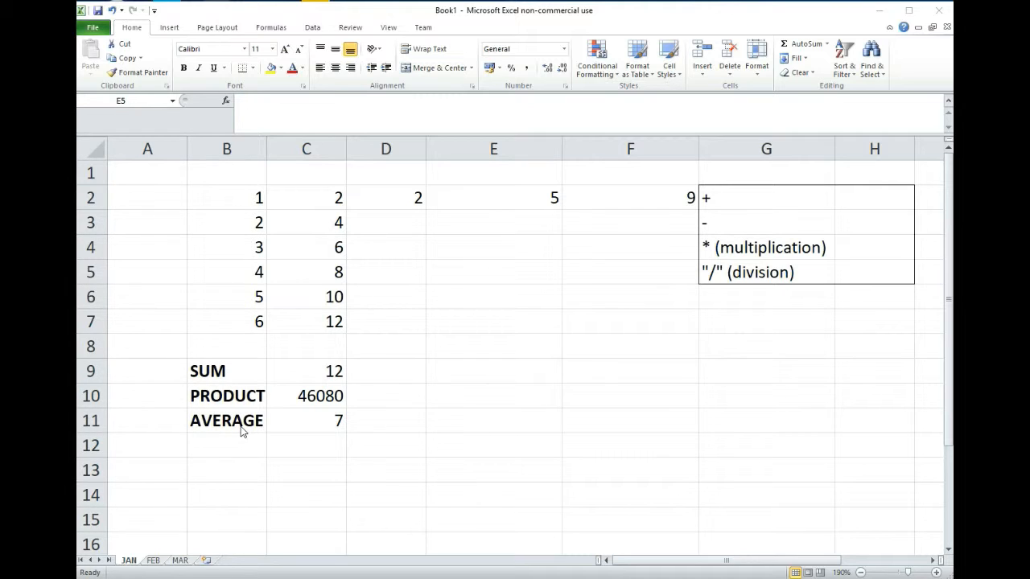
# Step: Change the SUM formula in C9 to add the range C2:C7
pyautogui.click(306, 378)
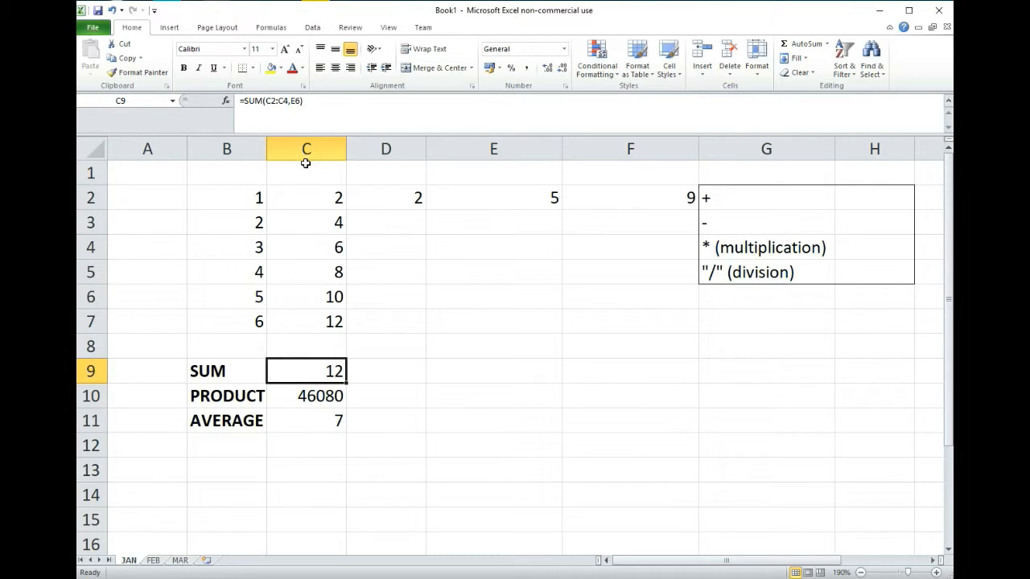
pyautogui.moveTo(300, 99); pyautogui.dragTo(271, 103)
pyautogui.moveTo(306, 201); pyautogui.dragTo(318, 321)
pyautogui.press('Return')
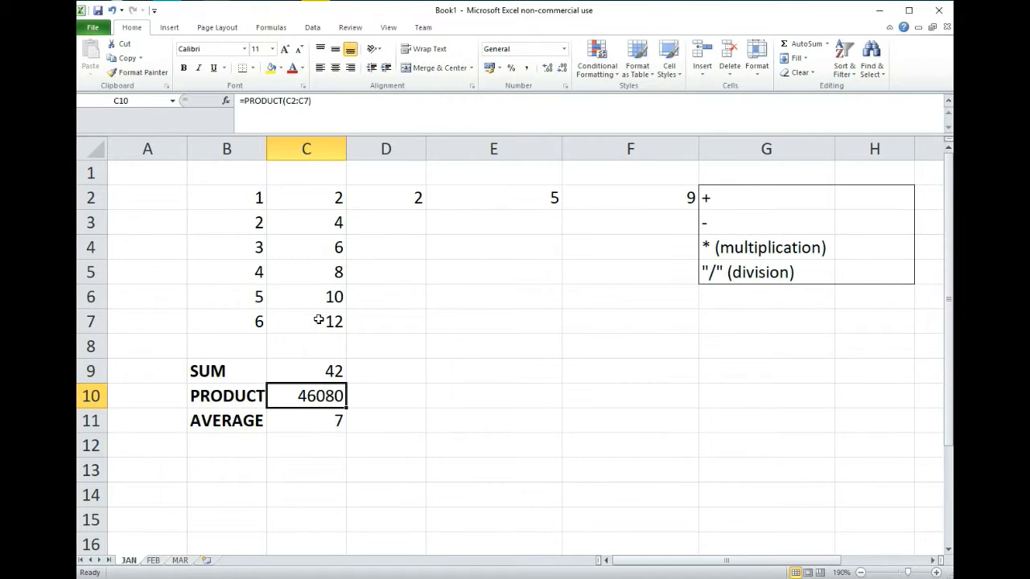
# Step: Change the SUM formula in C9 to add the two separate ranges C2:C4 and C6:C7
pyautogui.click(314, 371)
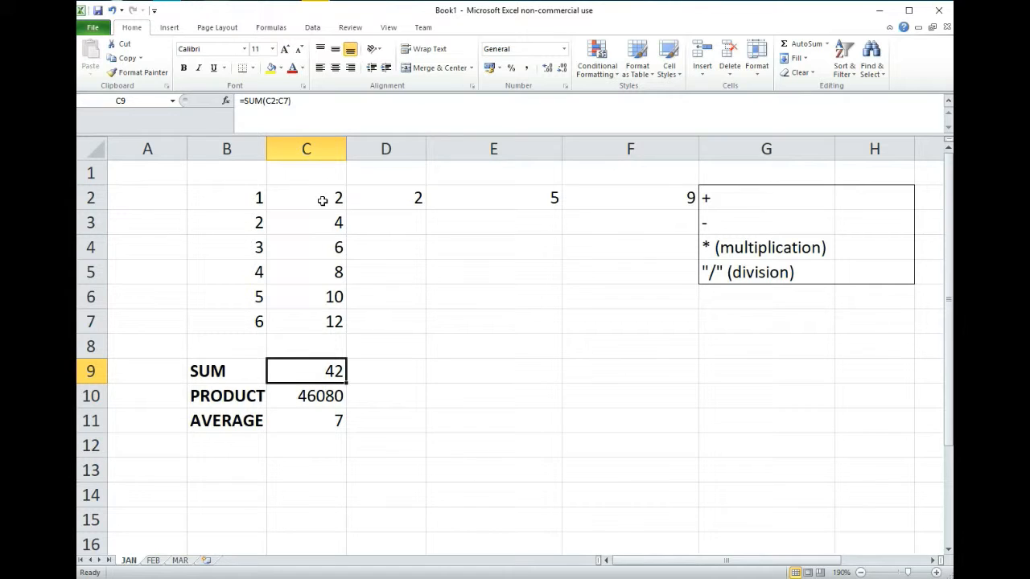
pyautogui.moveTo(265, 105); pyautogui.dragTo(290, 101)
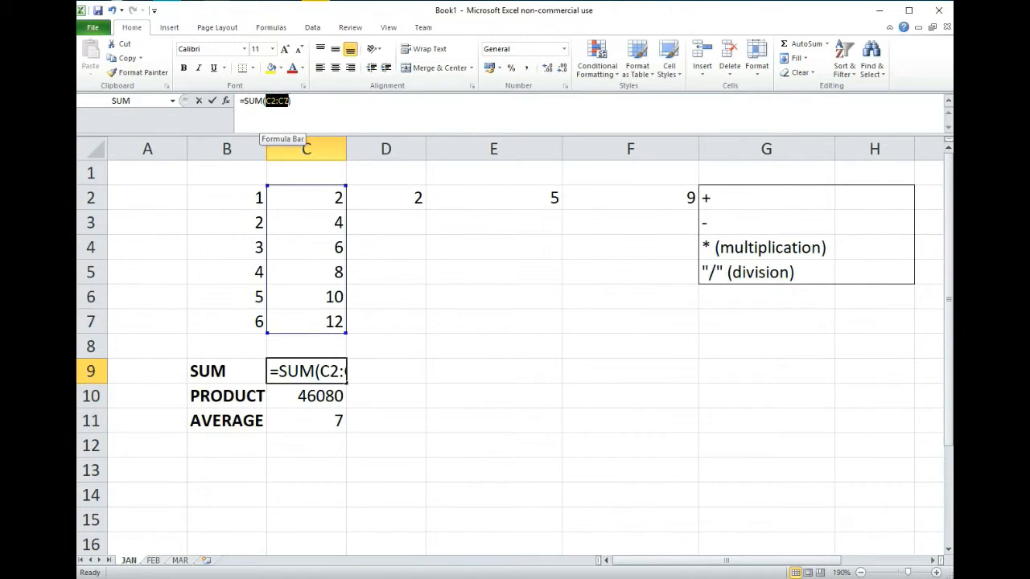
pyautogui.moveTo(281, 371); pyautogui.dragTo(364, 371)
pyautogui.click(320, 371)
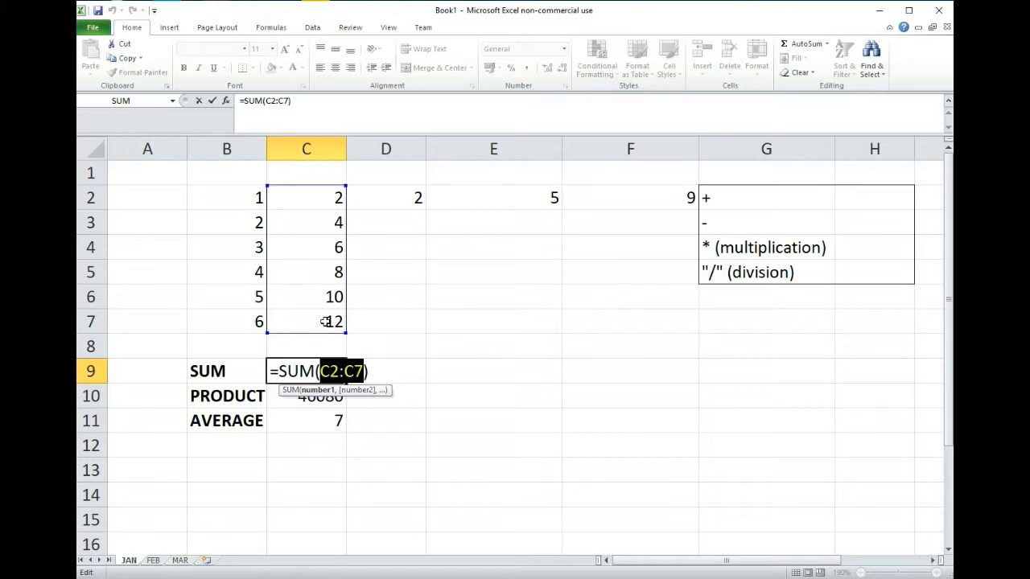
pyautogui.moveTo(323, 195); pyautogui.dragTo(320, 246)
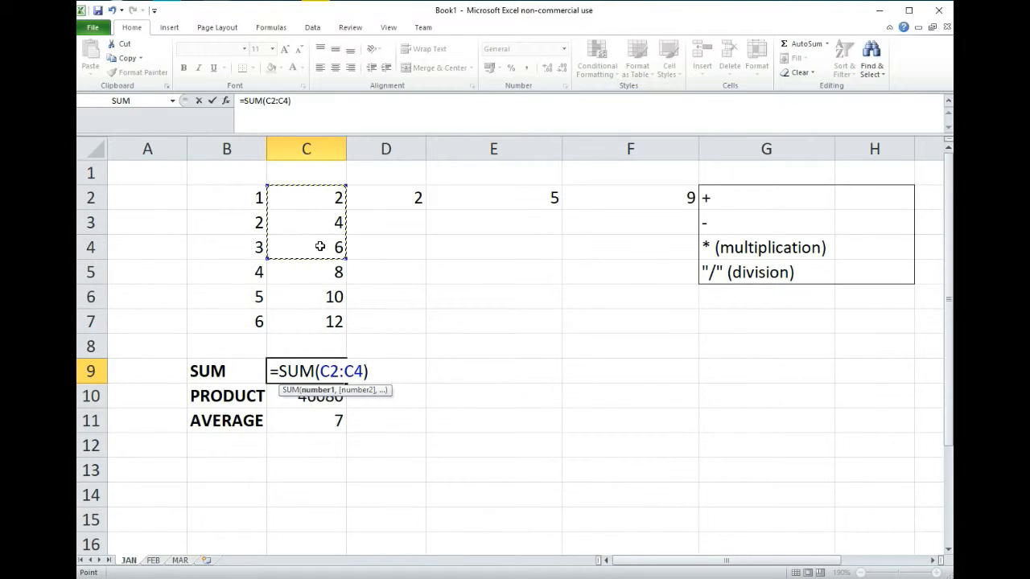
pyautogui.write(',')
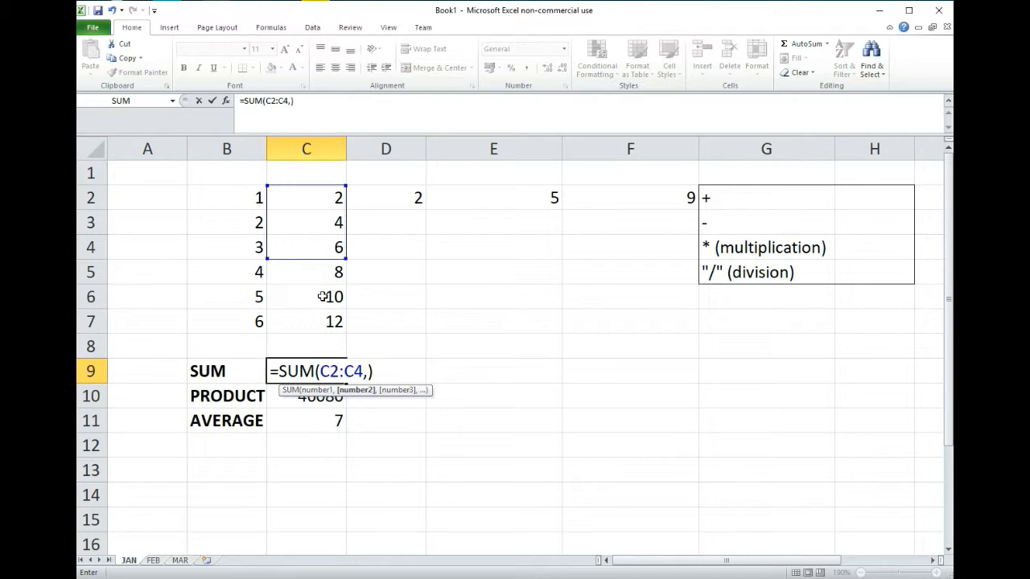
pyautogui.moveTo(322, 297); pyautogui.dragTo(321, 321)
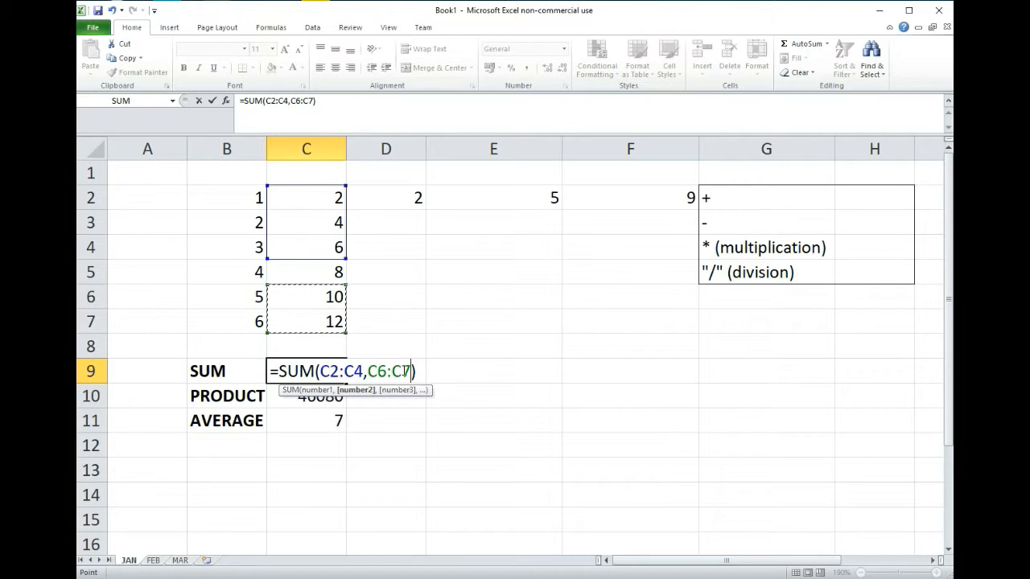
pyautogui.press('Return')
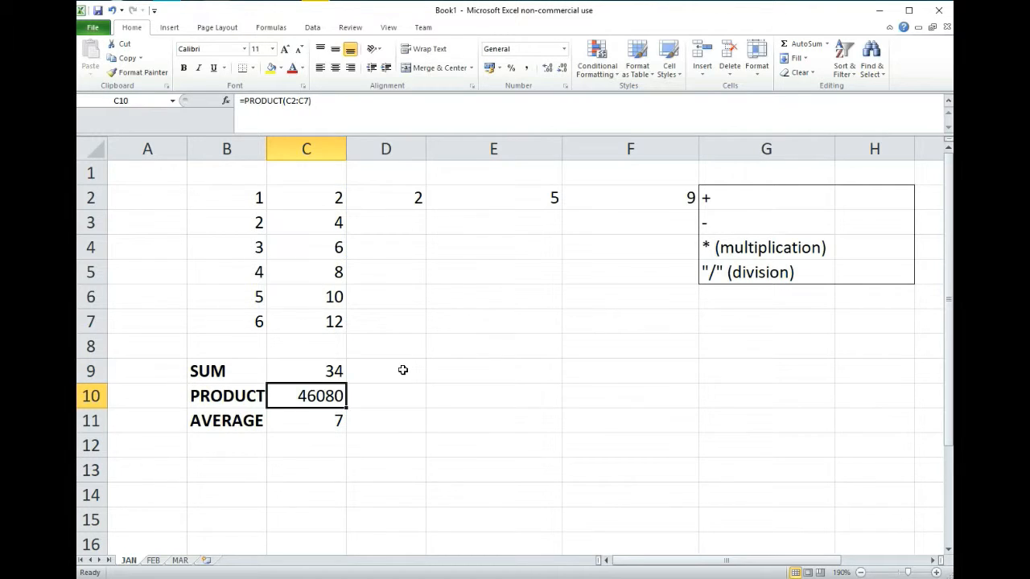
# Step: Add the range E2:F2 as a third argument to the SUM formula in C9
pyautogui.click(320, 371)
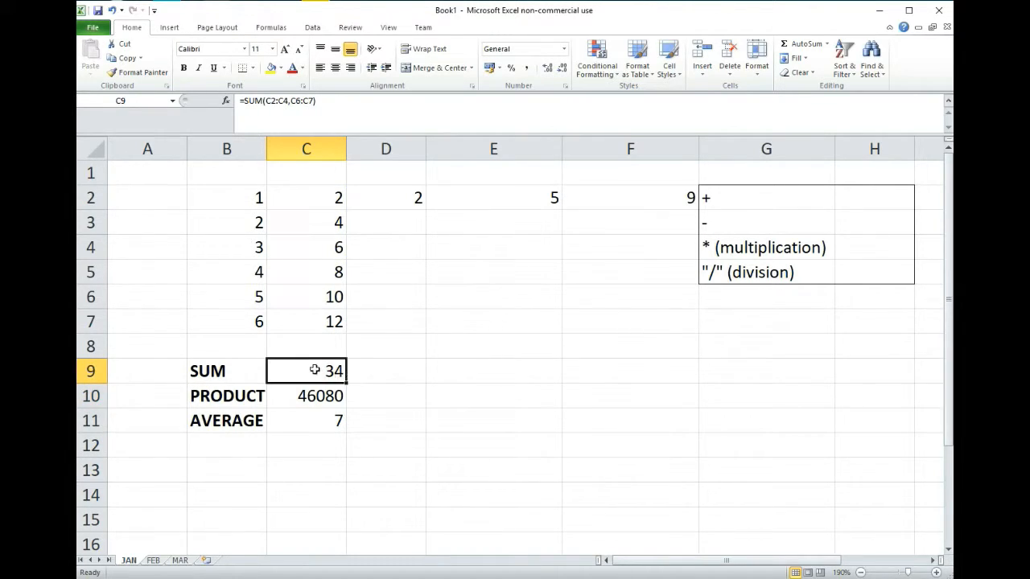
pyautogui.doubleClick(318, 370)
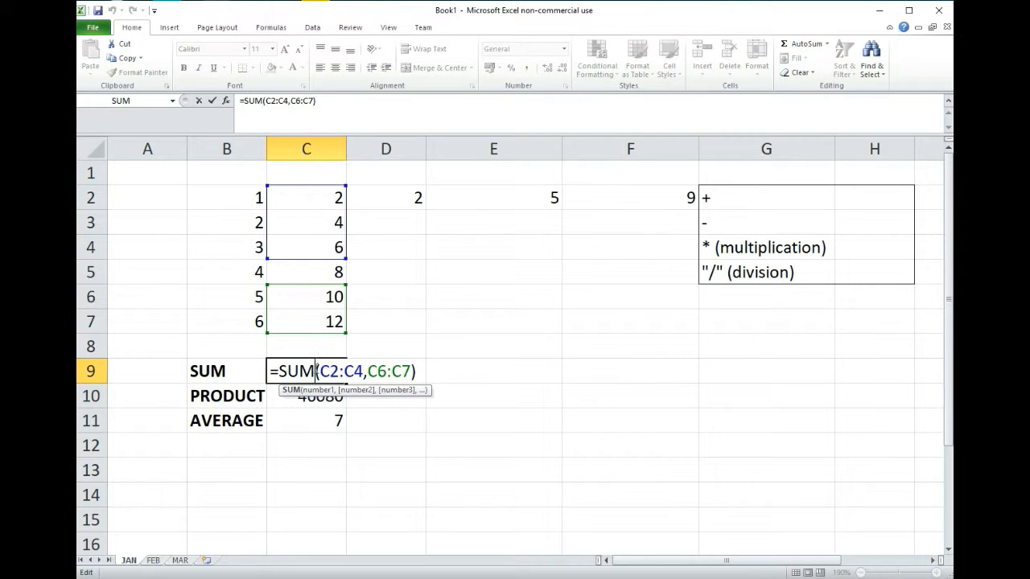
pyautogui.click(337, 348)
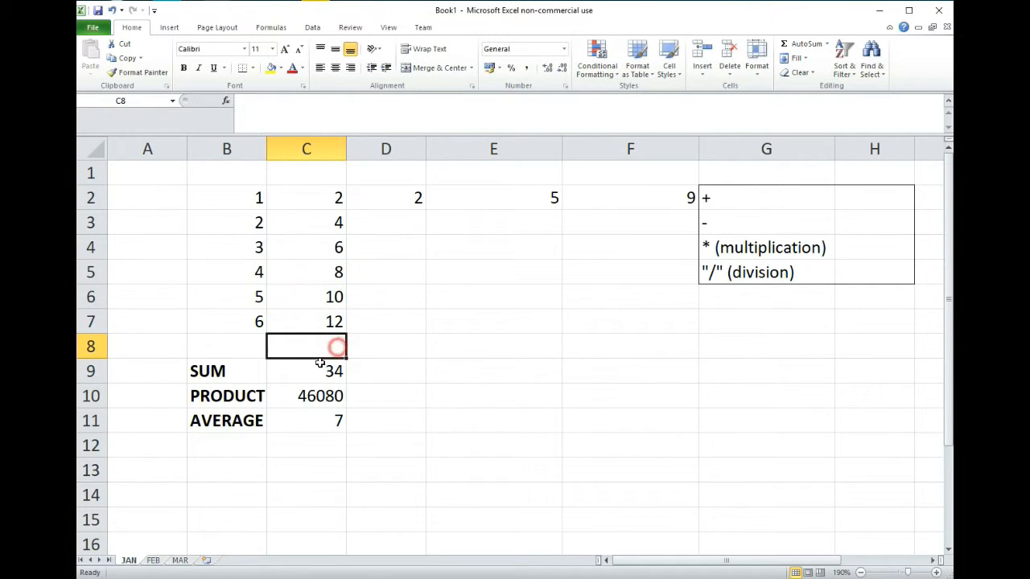
pyautogui.click(316, 371)
pyautogui.doubleClick(314, 371)
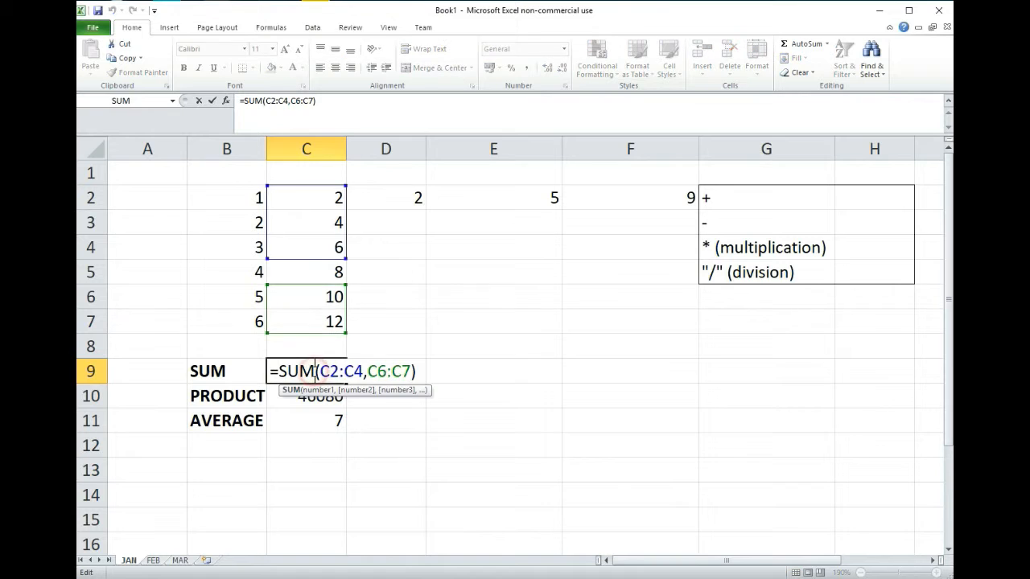
pyautogui.click(411, 371)
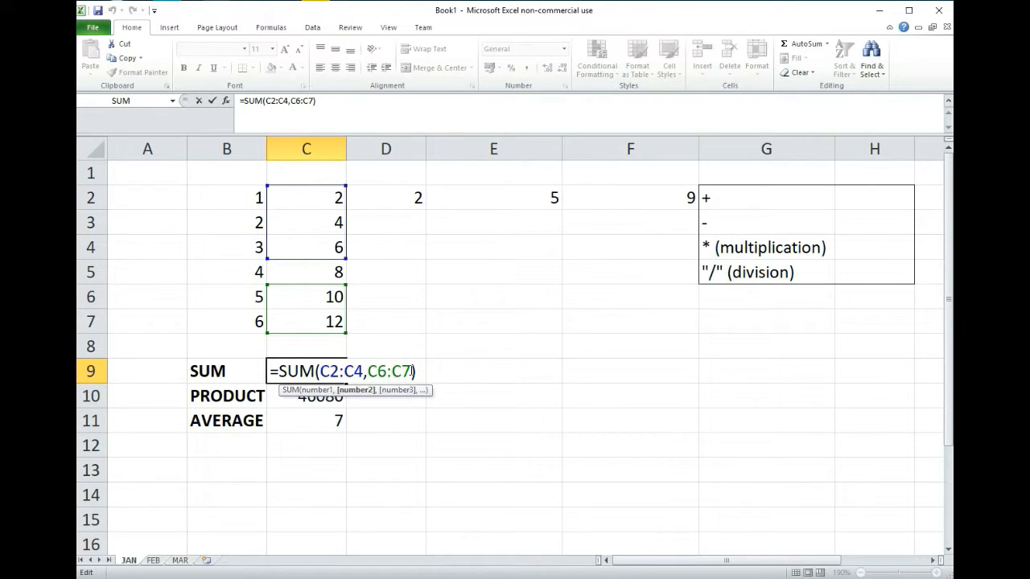
pyautogui.write(',')
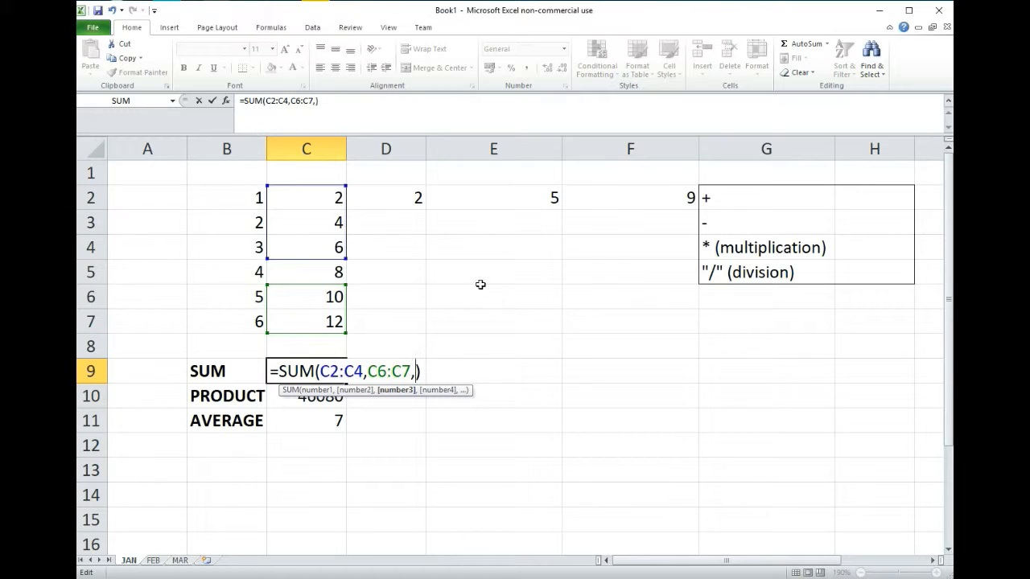
pyautogui.moveTo(507, 194); pyautogui.dragTo(635, 199)
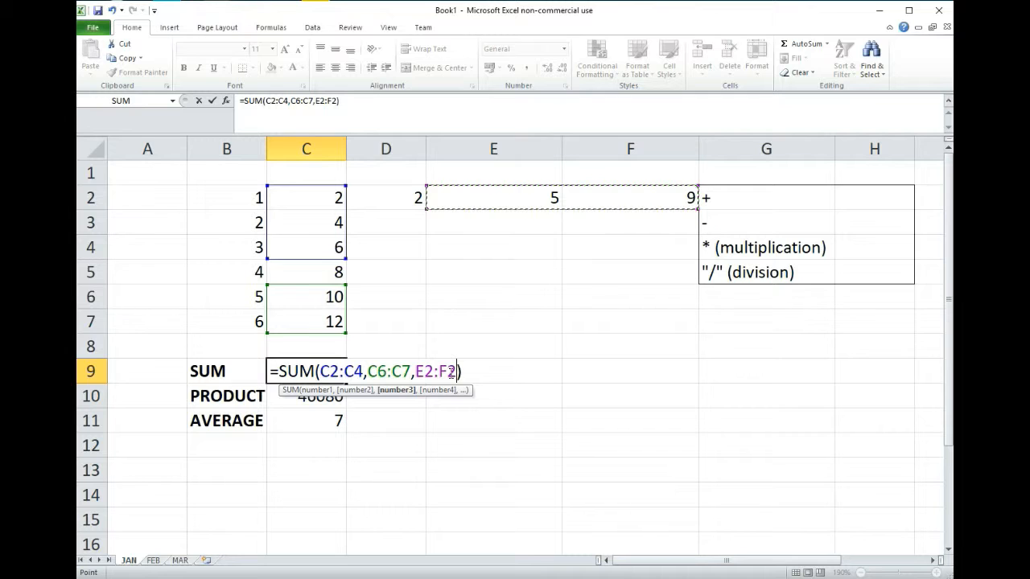
pyautogui.press('Return')
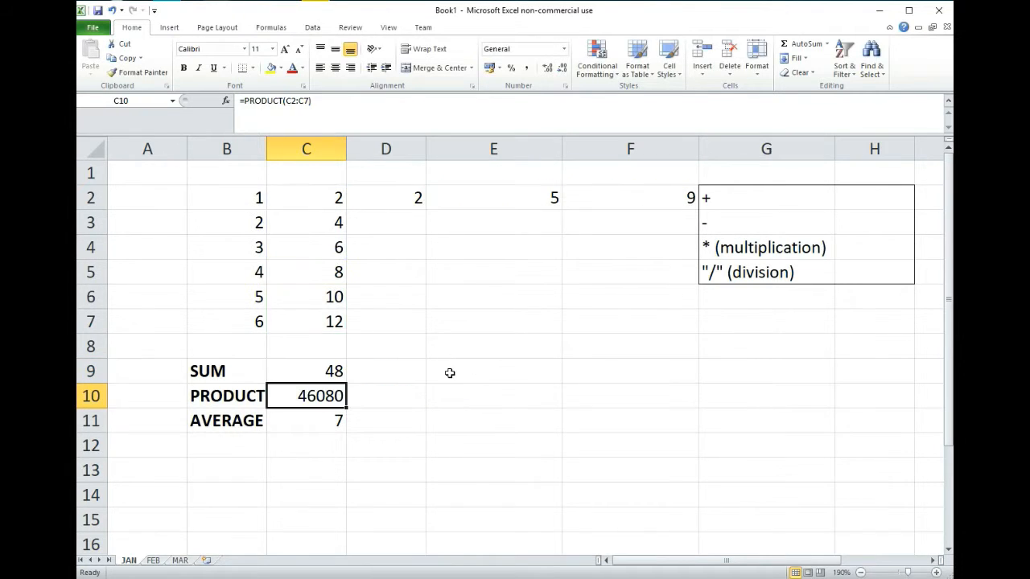
# Step: Remove the ranges C6:C7 and E2:F2 from the SUM formula in C9, leaving only C2:C4
pyautogui.click(329, 371)
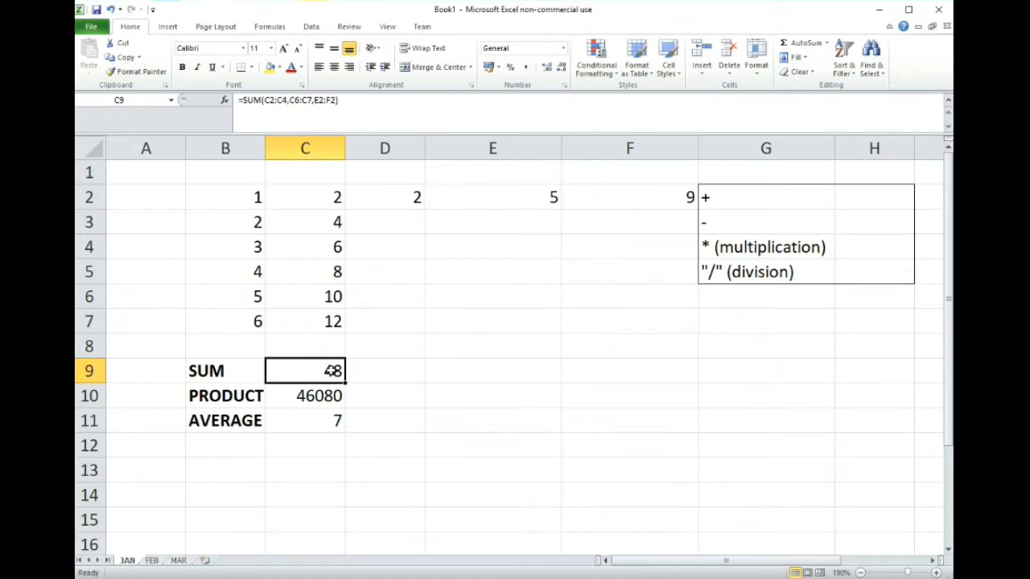
pyautogui.doubleClick(323, 371)
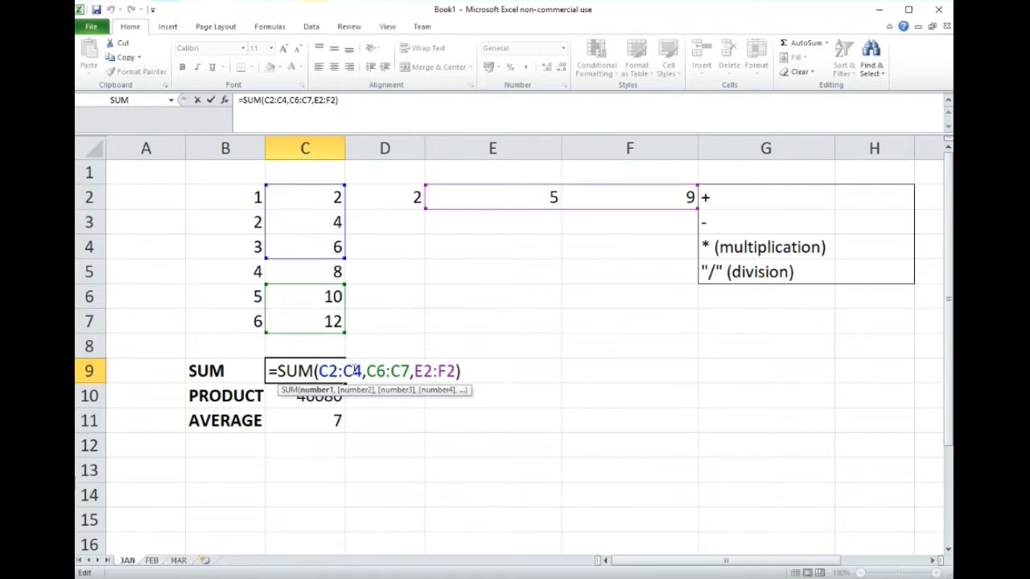
pyautogui.moveTo(455, 371); pyautogui.dragTo(361, 371)
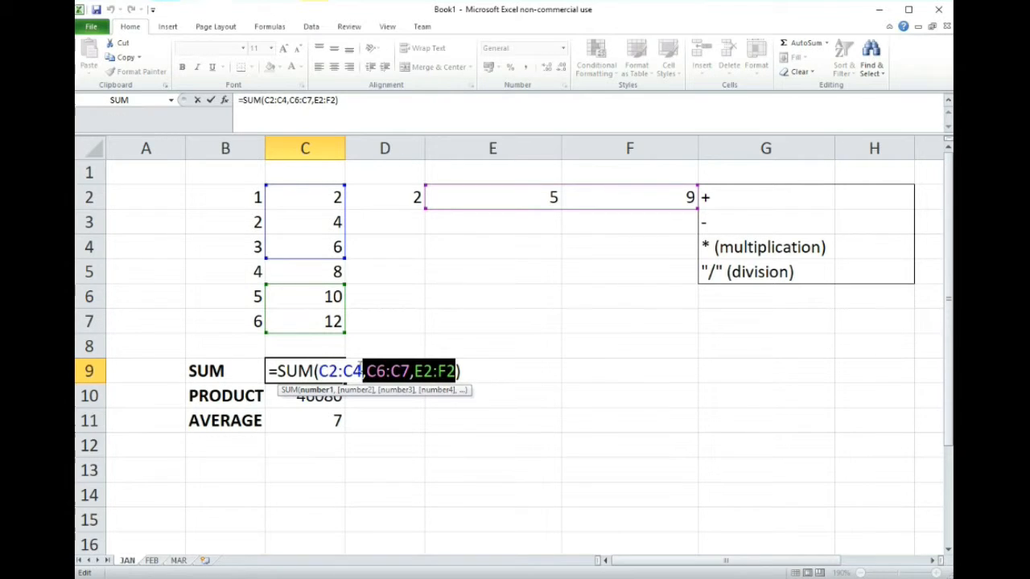
pyautogui.press('BackSpace')
pyautogui.press('BackSpace')
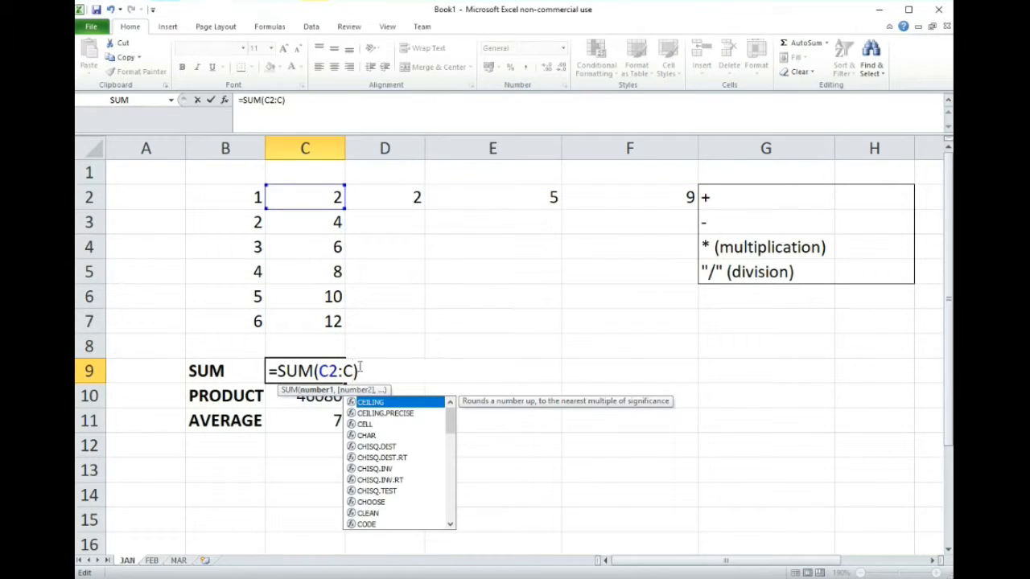
pyautogui.write('4')
# Step: Replace the range in C9's SUM formula with the two-column block B2:C7
pyautogui.moveTo(321, 371); pyautogui.dragTo(363, 371)
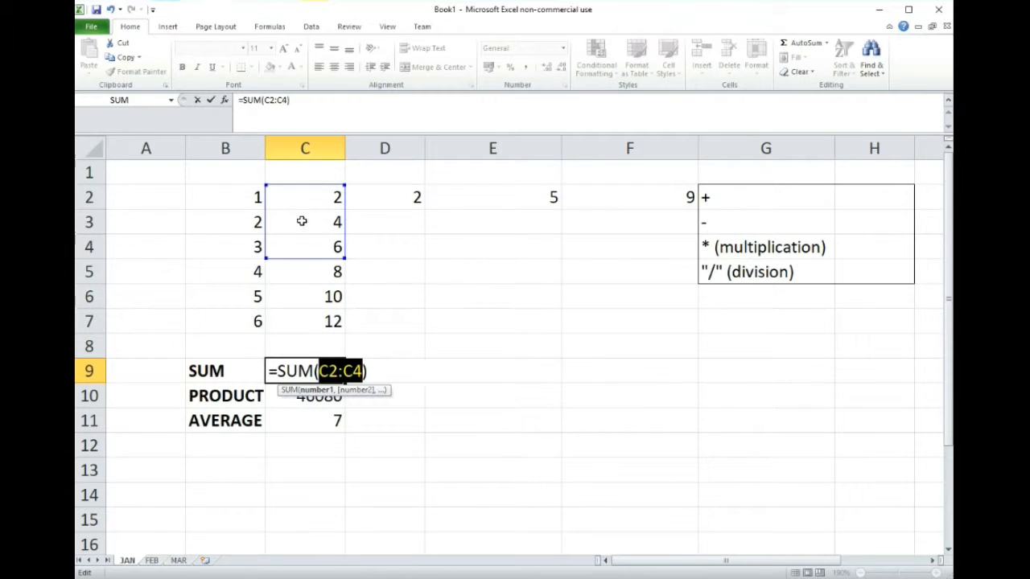
pyautogui.moveTo(228, 194)
pyautogui.mouseDown()
pyautogui.moveTo(271, 197)
pyautogui.moveTo(233, 193)
pyautogui.mouseUp()
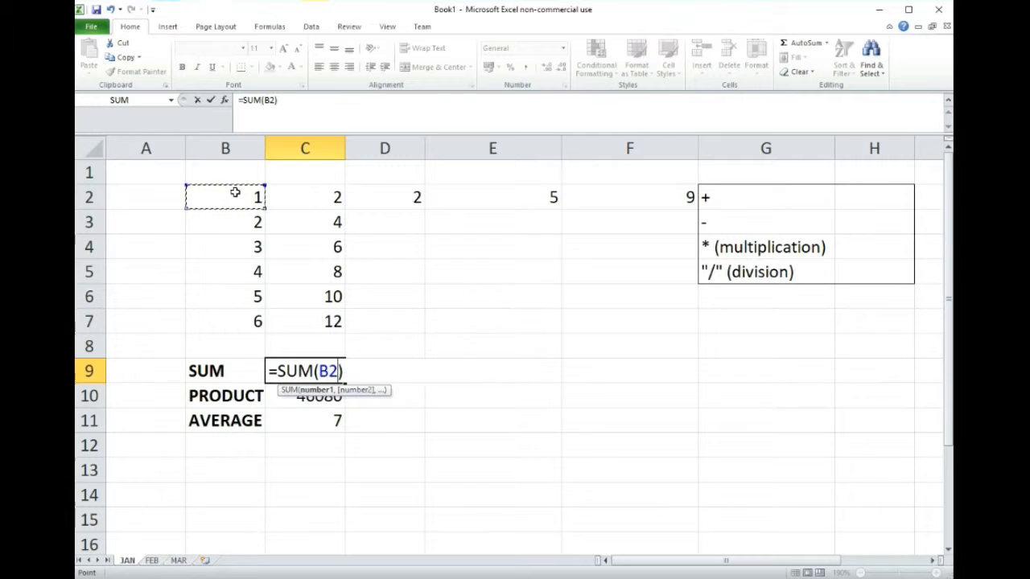
pyautogui.moveTo(234, 193); pyautogui.dragTo(325, 322)
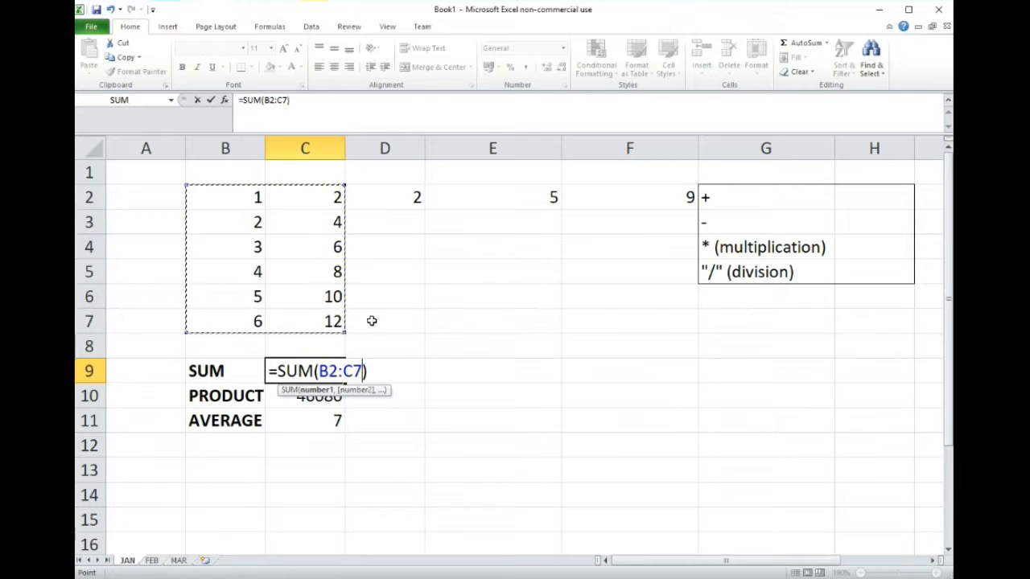
pyautogui.press('Return')
# Step: Examine the range used by the SUM formula in C9 without changing it
pyautogui.click(340, 370)
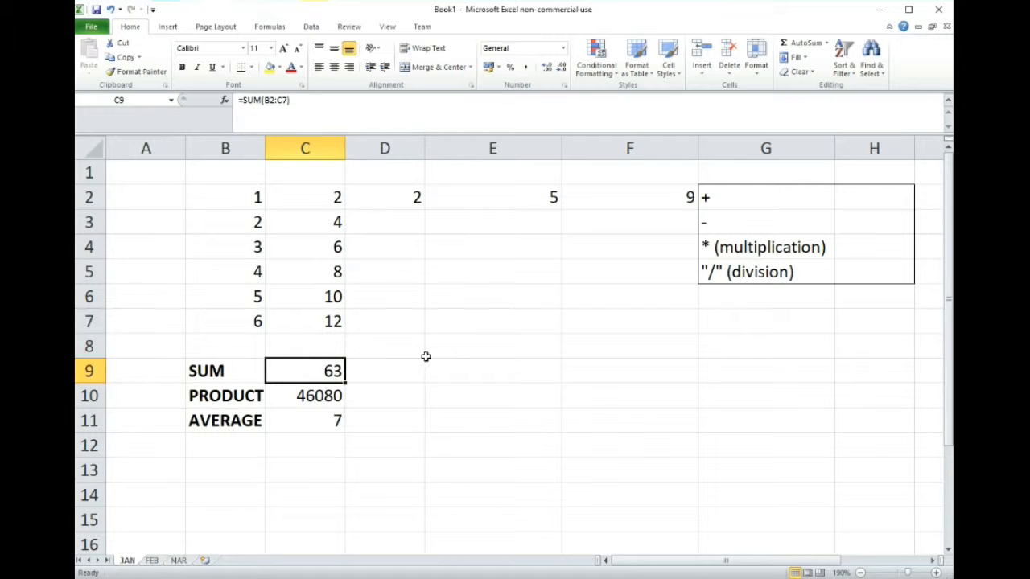
pyautogui.doubleClick(314, 371)
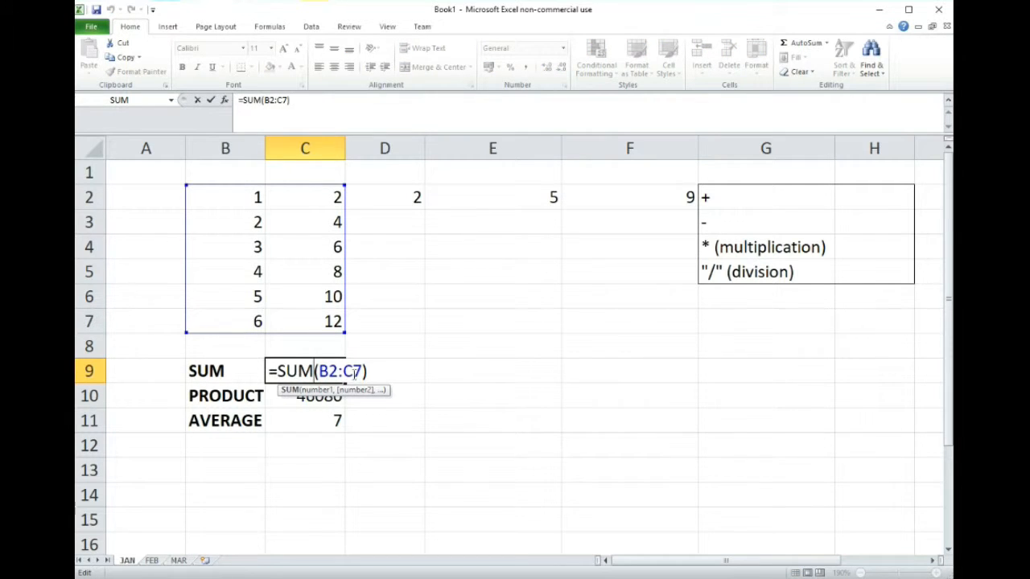
pyautogui.click(356, 371)
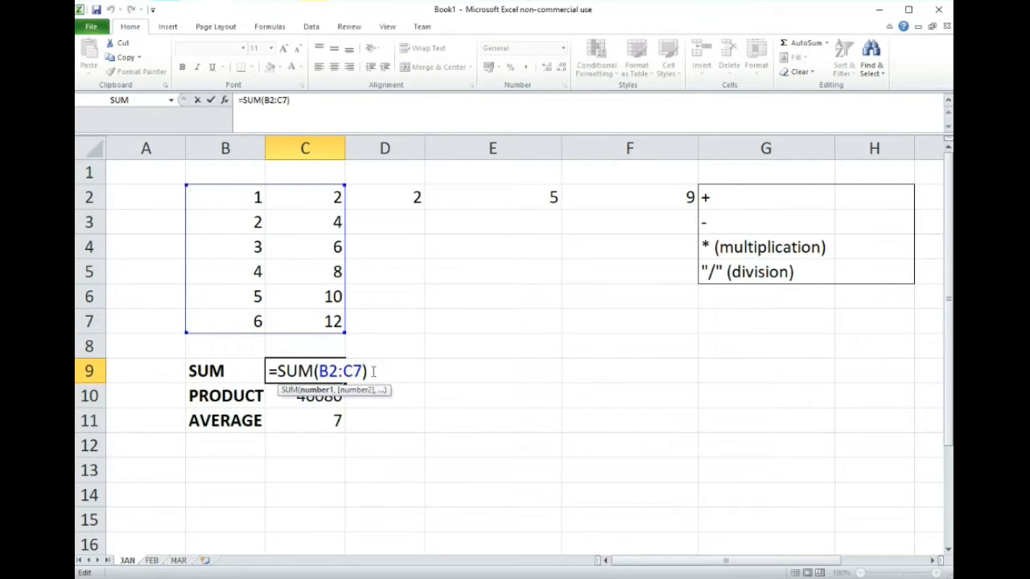
pyautogui.press('Return')
# Step: Overwrite C3 with 5 and C5 with 9, and check the SUM result in C9
pyautogui.click(337, 227)
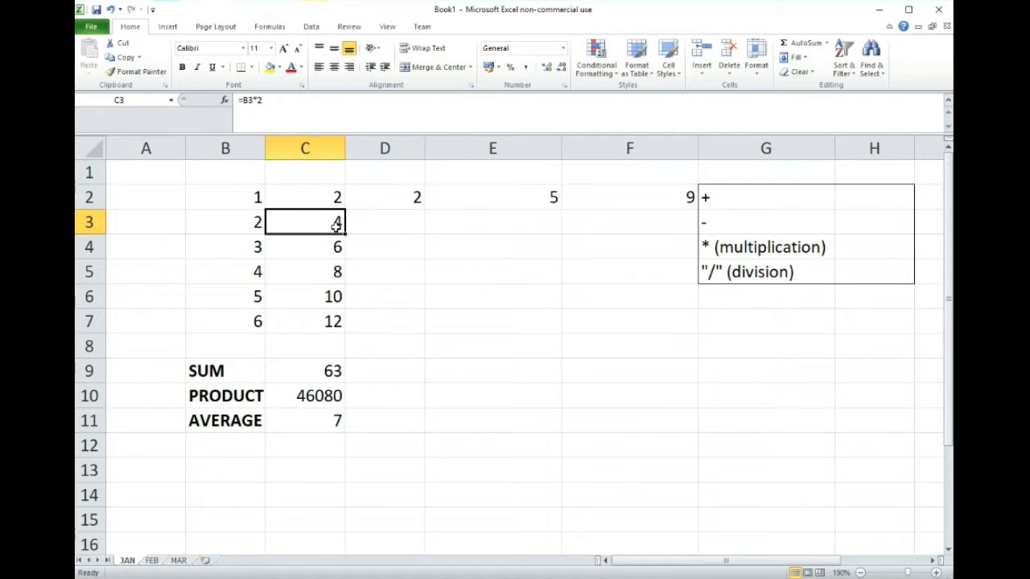
pyautogui.write('5')
pyautogui.press('Return')
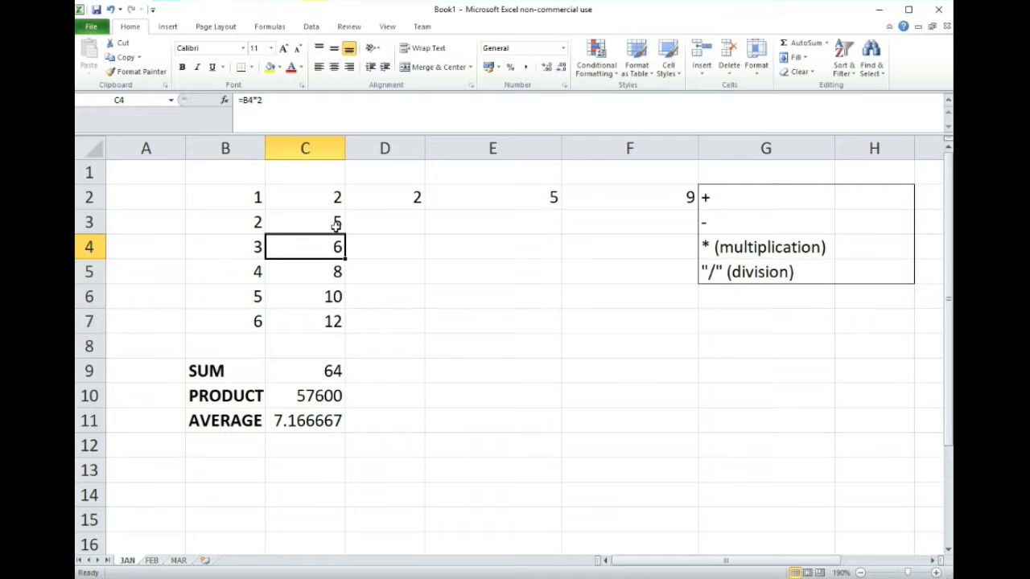
pyautogui.press('Return')
pyautogui.write('9')
pyautogui.press('Return')
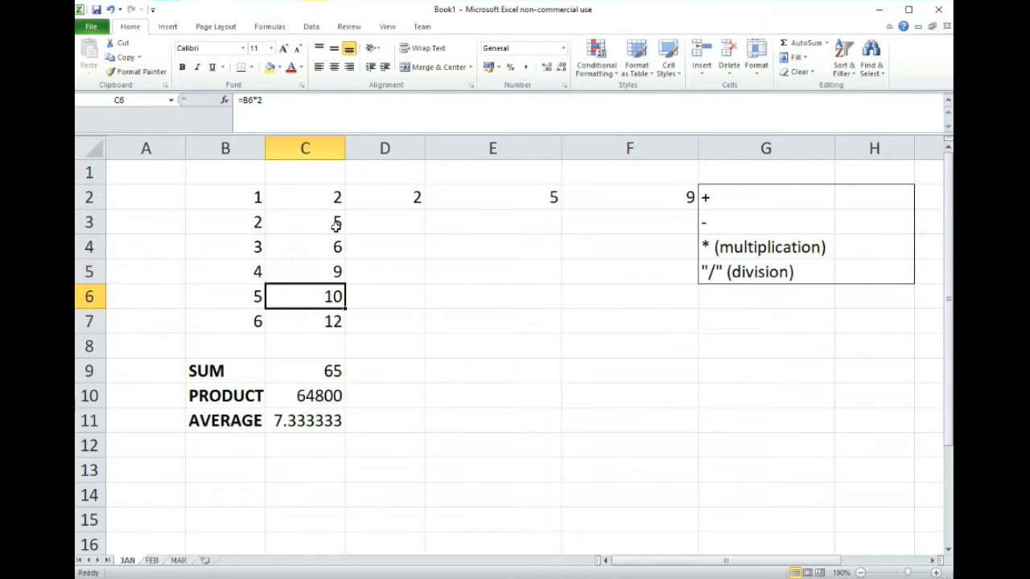
pyautogui.click(325, 372)
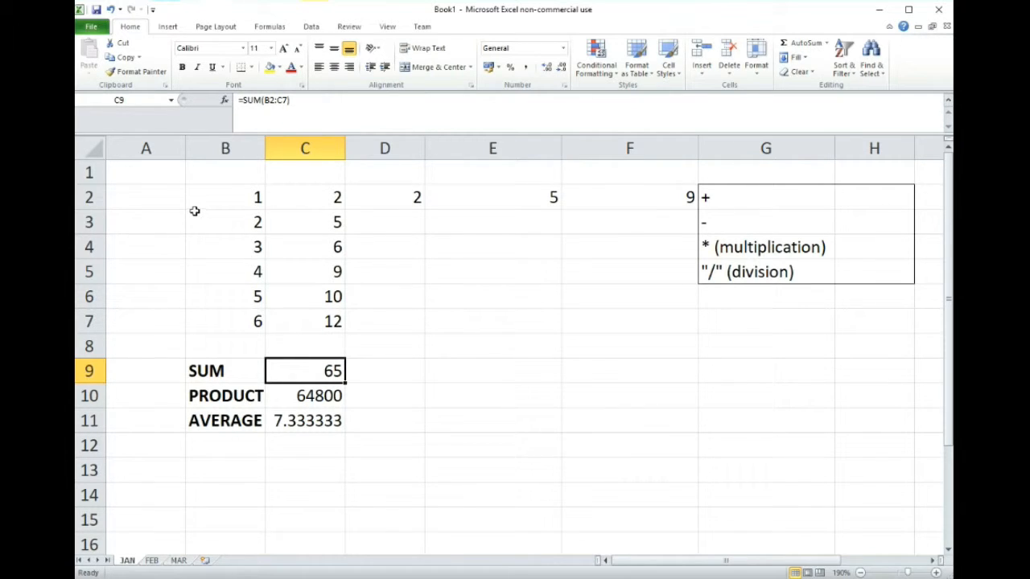
# Step: Start a formula in E9, browse the suggested functions beginning with C, and discard the entry
pyautogui.click(376, 373)
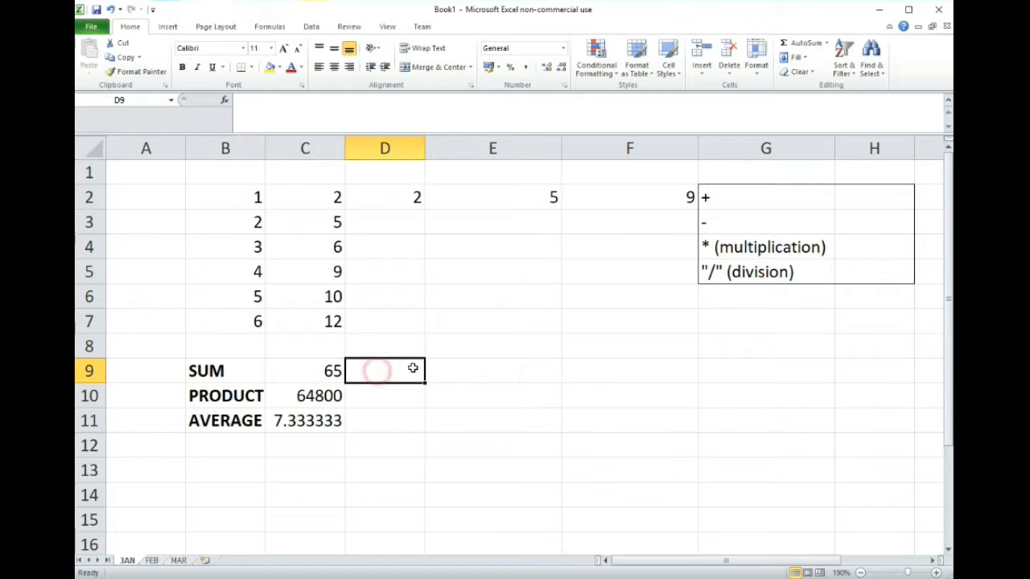
pyautogui.click(464, 372)
pyautogui.write('=')
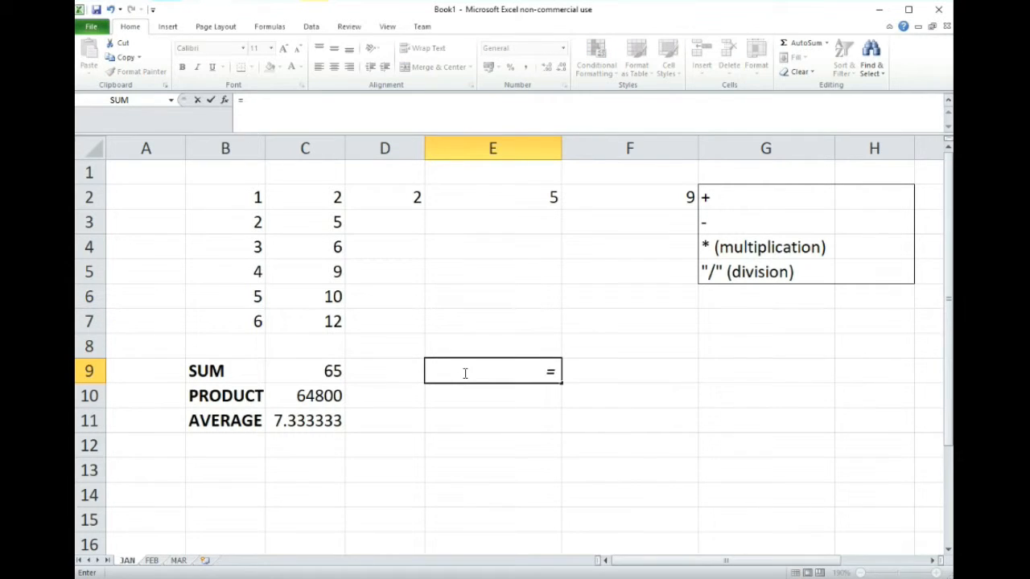
pyautogui.write('sum')
pyautogui.press('BackSpace')
pyautogui.press('BackSpace')
pyautogui.press('BackSpace')
pyautogui.write('c')
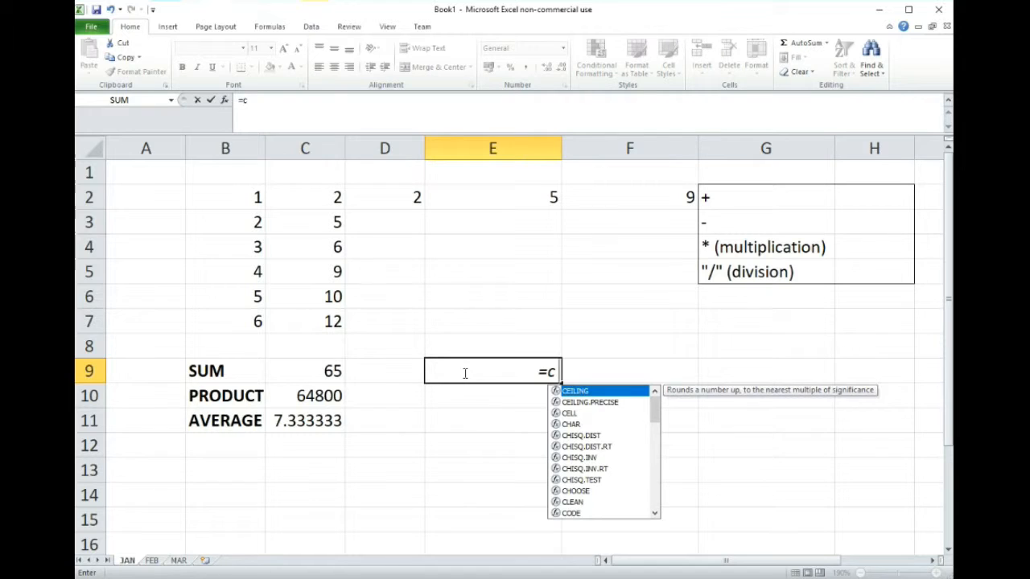
pyautogui.scroll(-3, 602, 427)
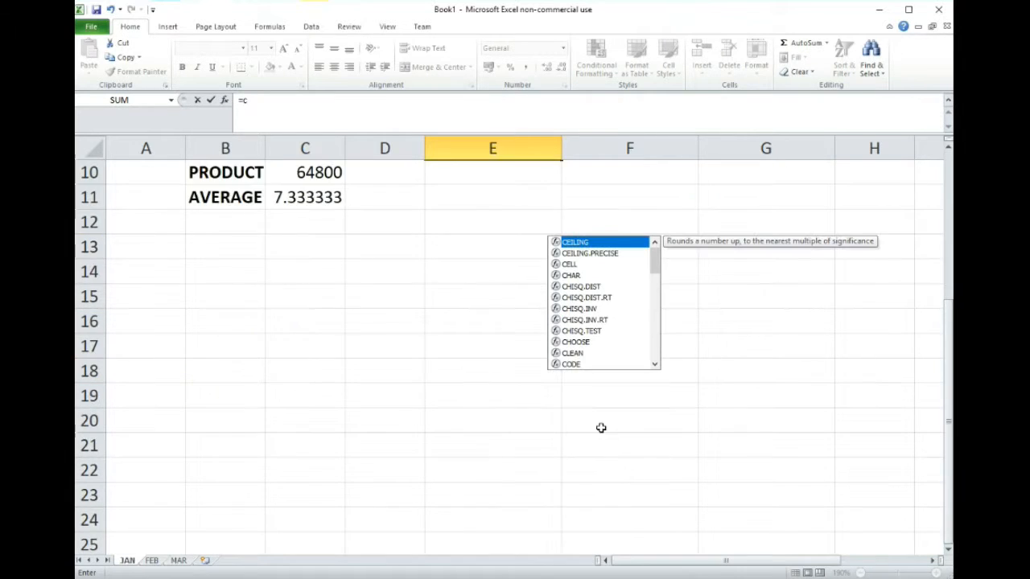
pyautogui.scroll(1, 602, 427)
pyautogui.scroll(2, 632, 181)
pyautogui.moveTo(655, 402); pyautogui.dragTo(655, 429)
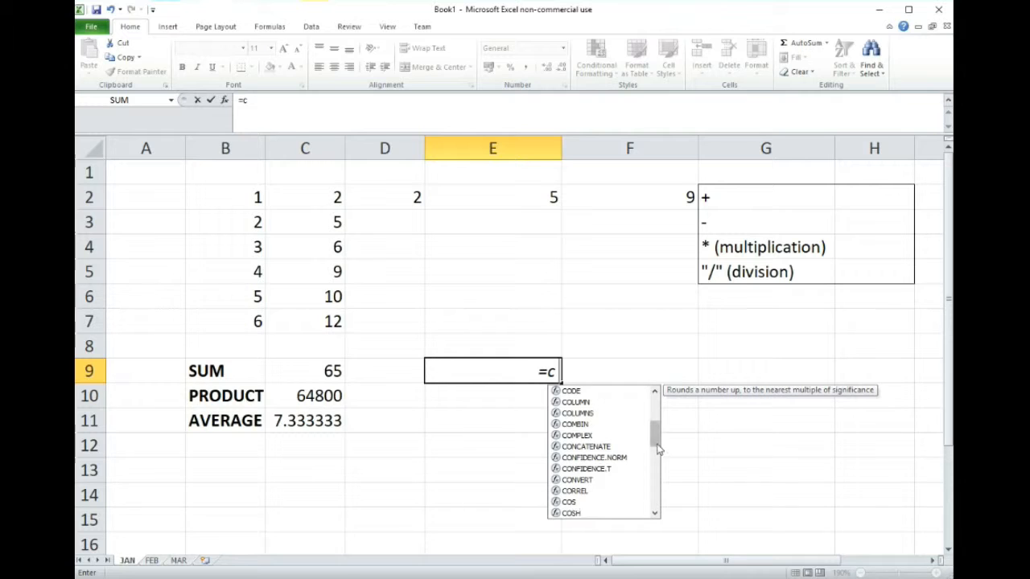
pyautogui.moveTo(655, 437); pyautogui.dragTo(655, 415)
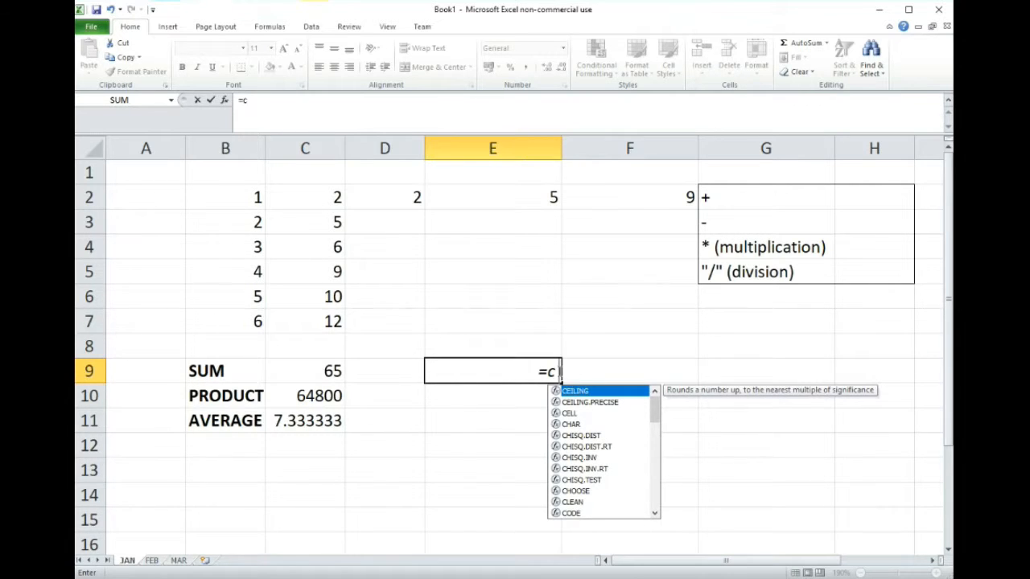
pyautogui.moveTo(560, 373); pyautogui.dragTo(541, 373)
pyautogui.press('BackSpace')
pyautogui.press('Escape')
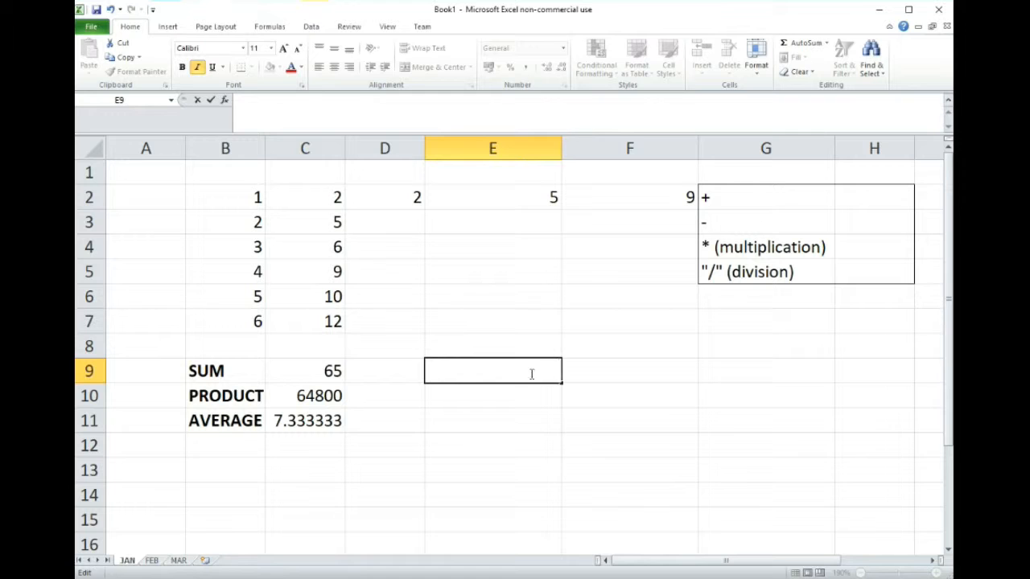
# Step: Browse the function library's Recently Used, Financial, Logical and Text categories without inserting a function
pyautogui.click(435, 373)
pyautogui.click(166, 27)
pyautogui.click(217, 28)
pyautogui.click(269, 27)
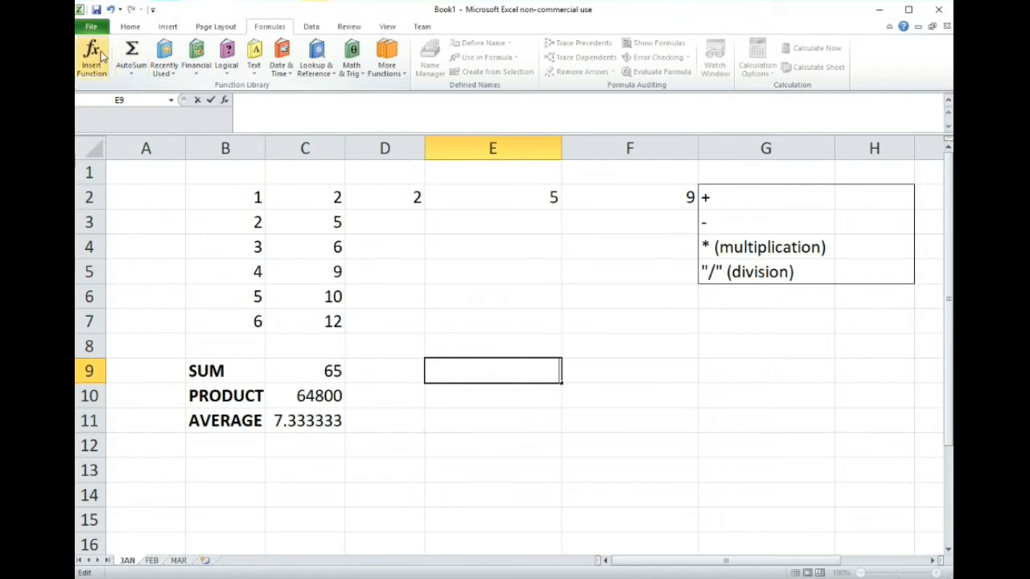
pyautogui.click(166, 56)
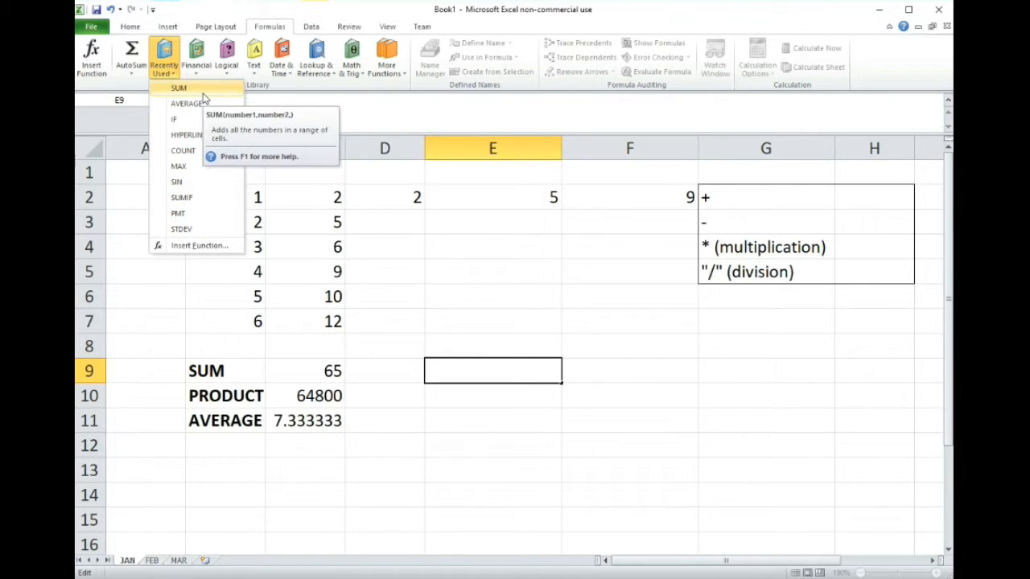
pyautogui.click(196, 62)
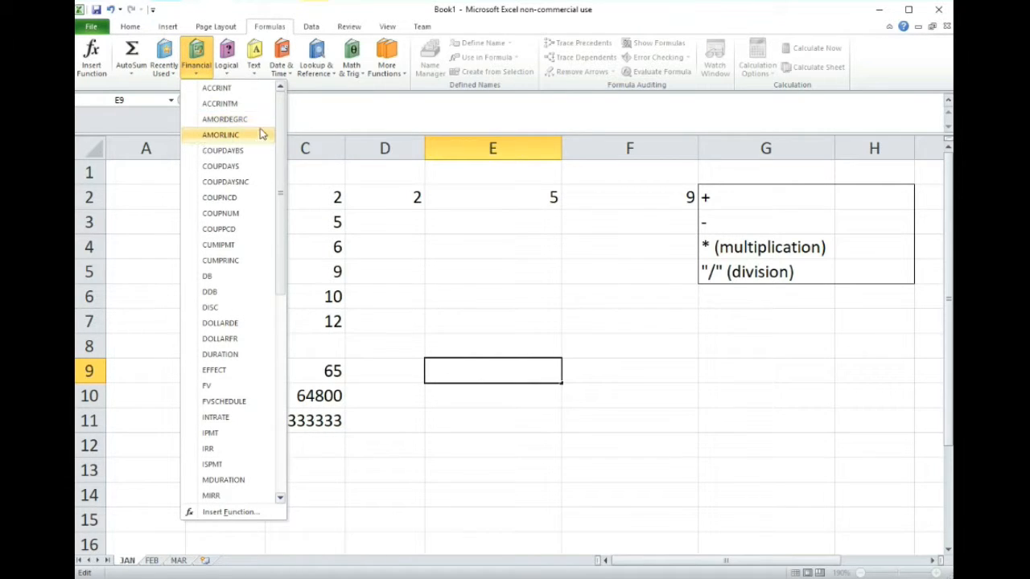
pyautogui.moveTo(278, 125); pyautogui.dragTo(276, 369)
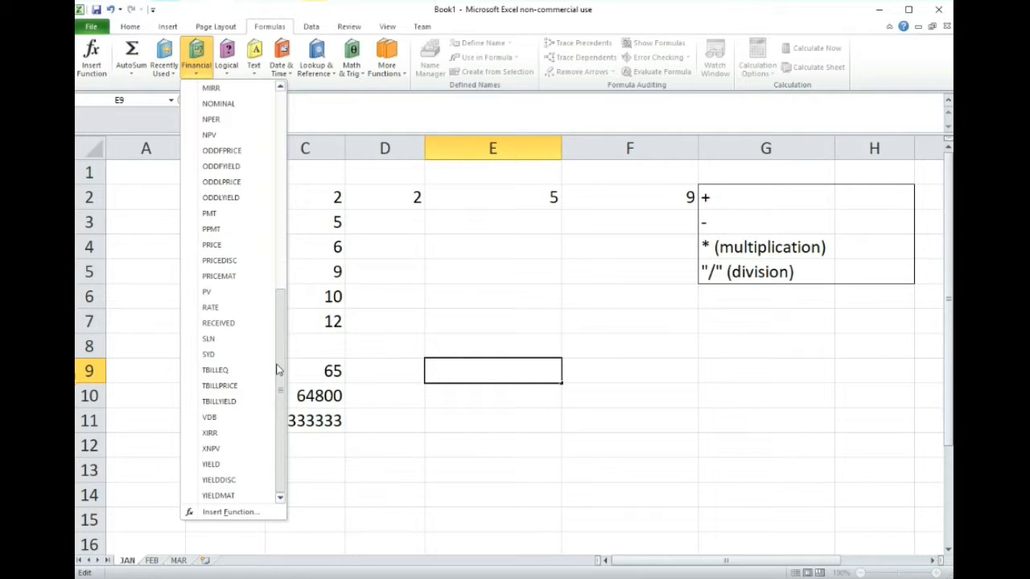
pyautogui.moveTo(278, 333); pyautogui.dragTo(274, 106)
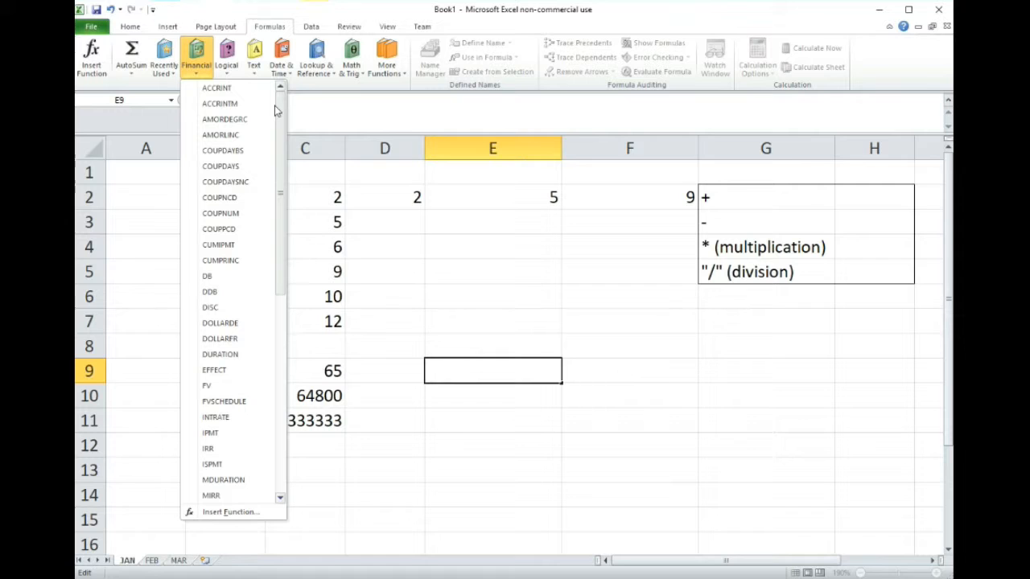
pyautogui.click(233, 54)
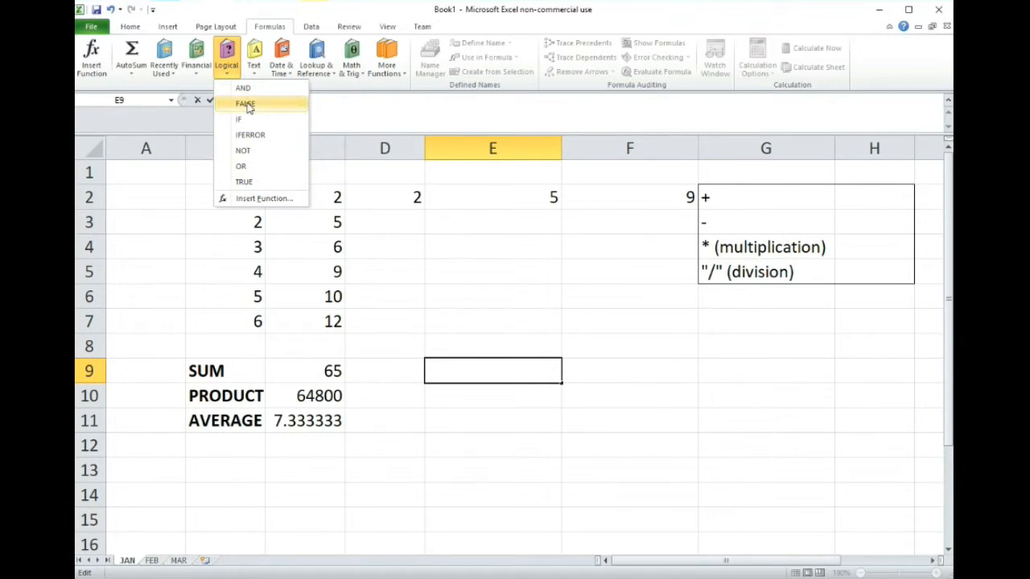
pyautogui.click(256, 54)
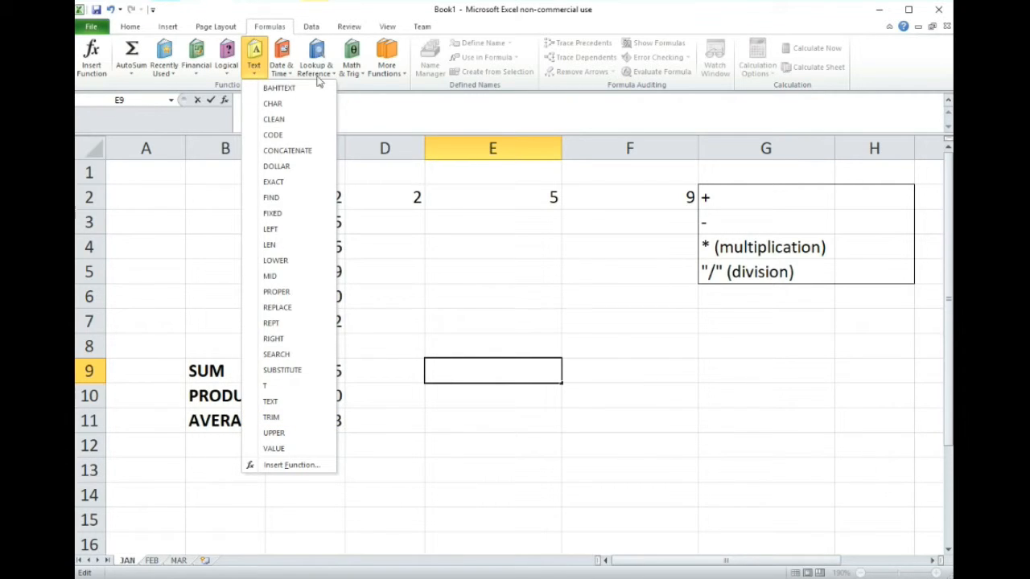
# Step: Enter "dog" followed by trailing spaces in E9, and enter =TRIM(E9) in F9 to remove the extra spaces
pyautogui.click(437, 367)
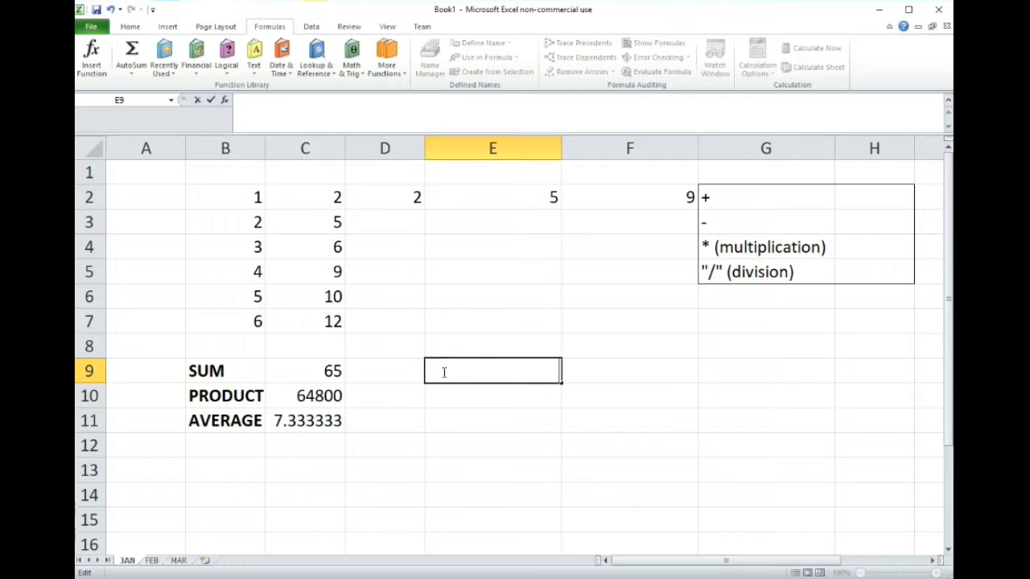
pyautogui.write('dog')
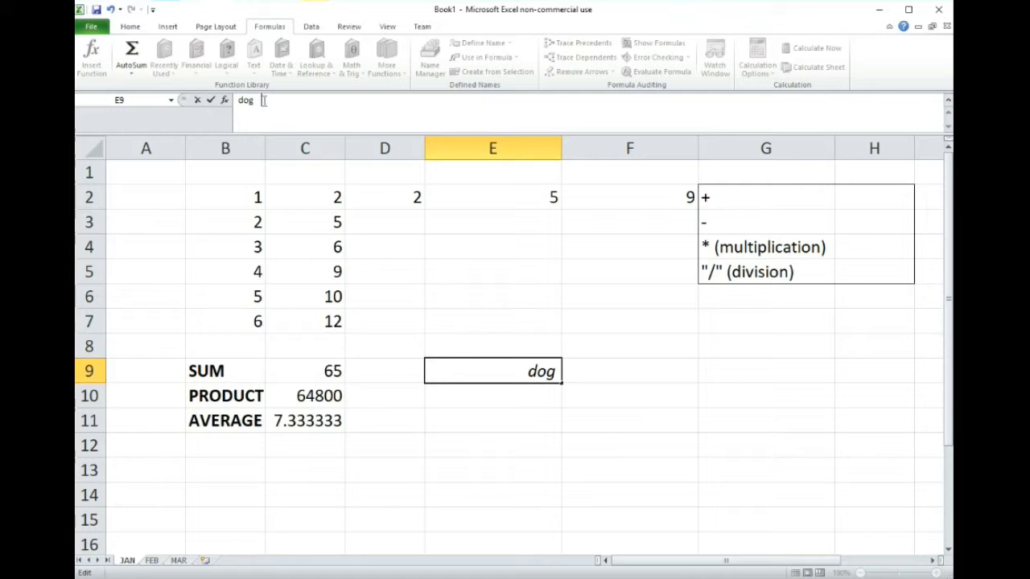
pyautogui.click(583, 372)
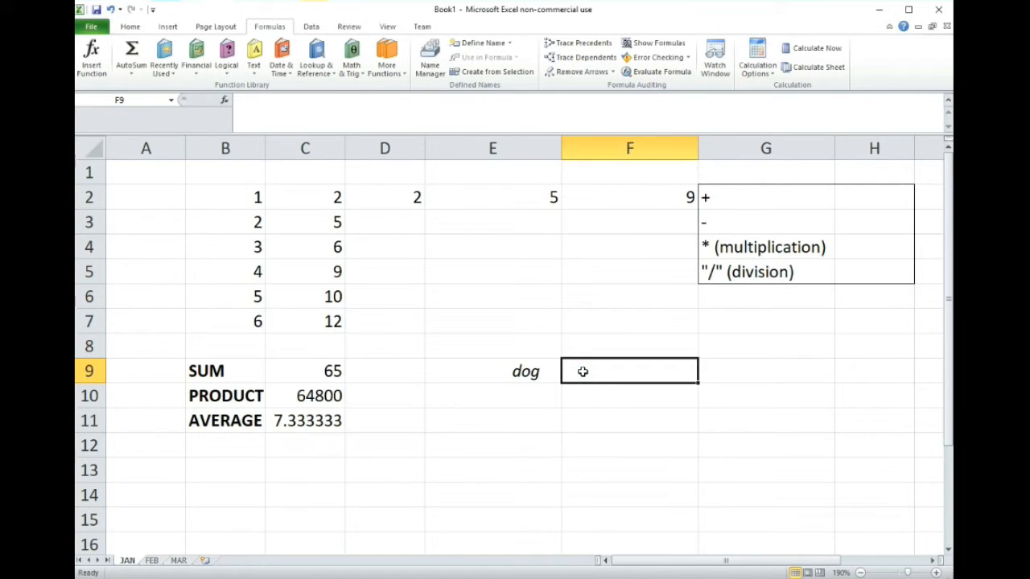
pyautogui.write('=trim')
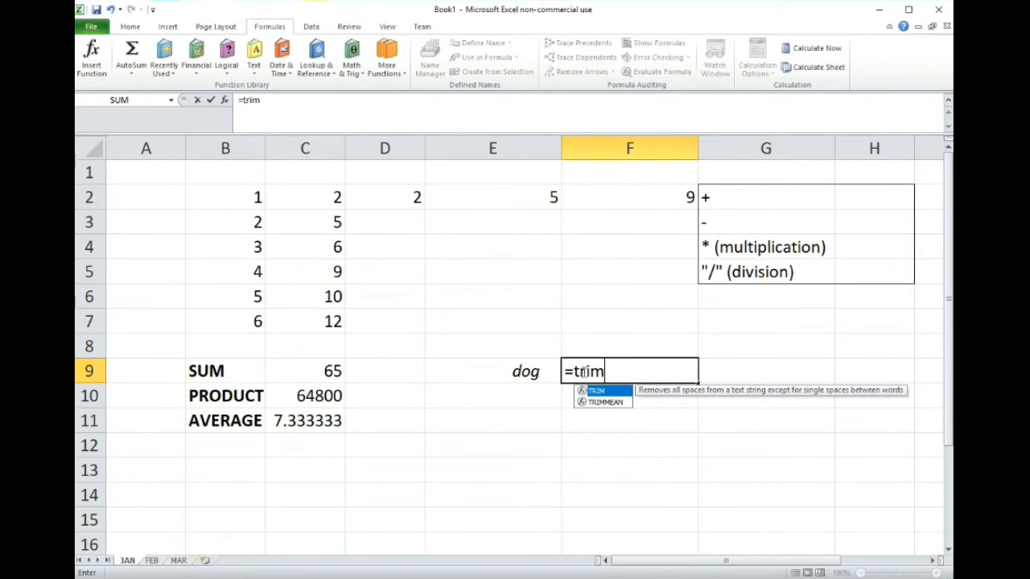
pyautogui.write('(e')
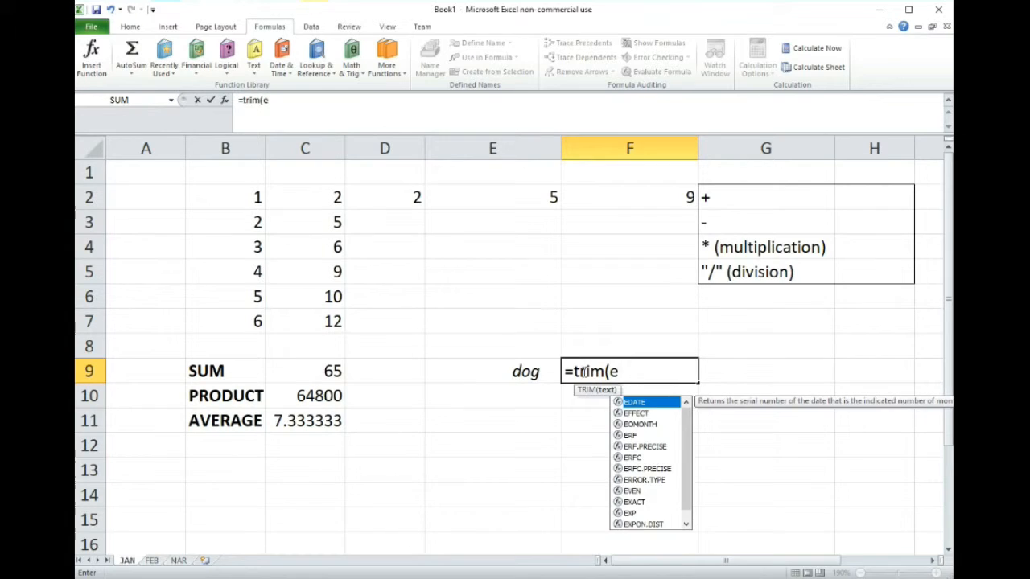
pyautogui.write('9)')
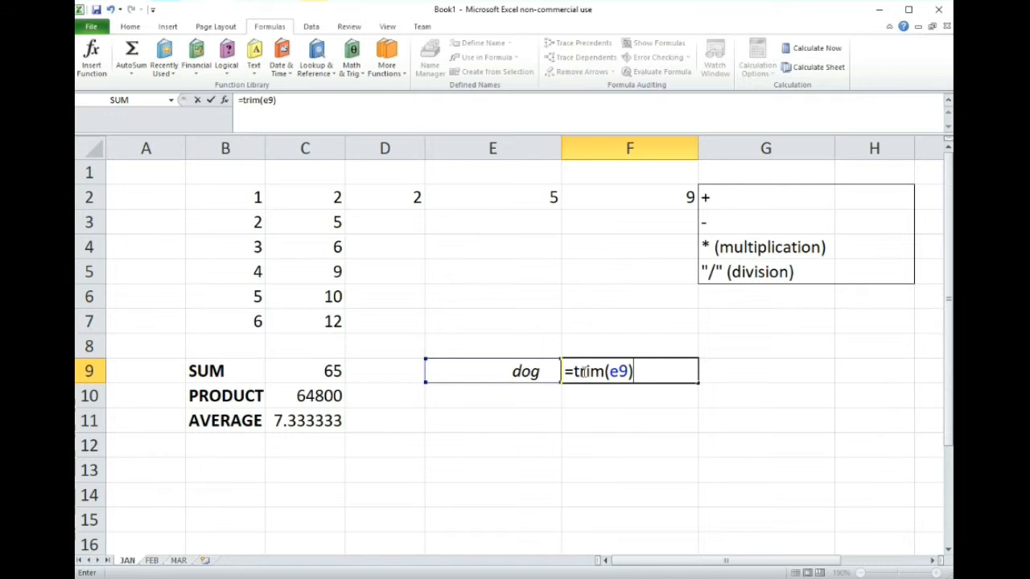
pyautogui.press('Return')
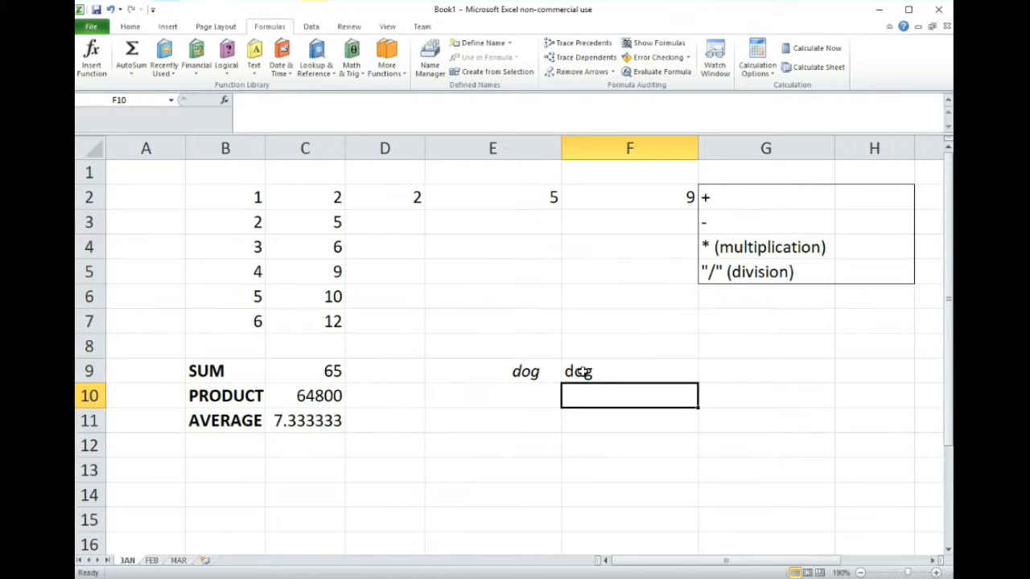
# Step: Compare the text in E9 with the TRIM formula and its result in F9, leaving both cells unchanged
pyautogui.click(587, 373)
pyautogui.doubleClick(593, 374)
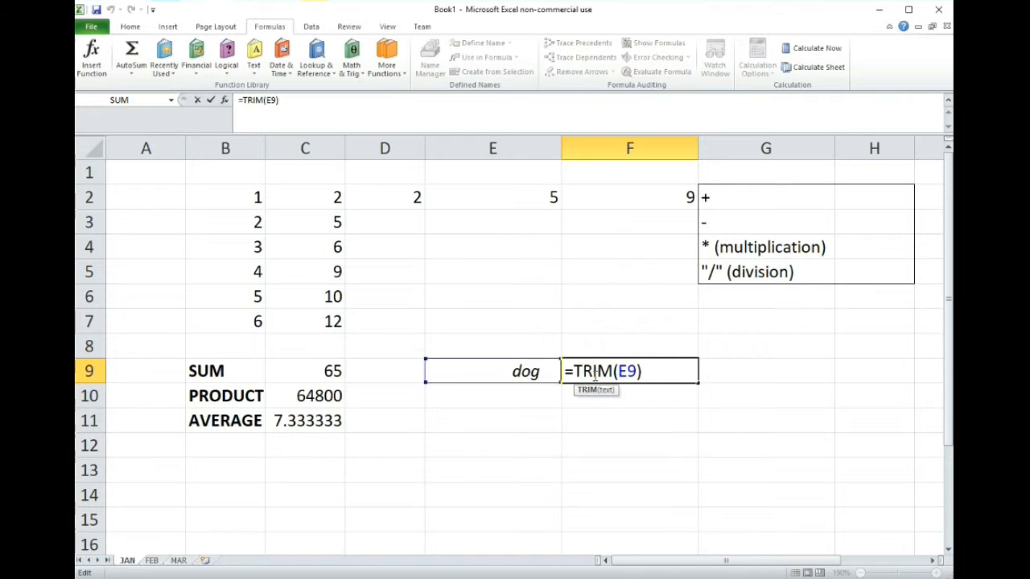
pyautogui.press('Return')
pyautogui.click(598, 372)
pyautogui.doubleClick(535, 370)
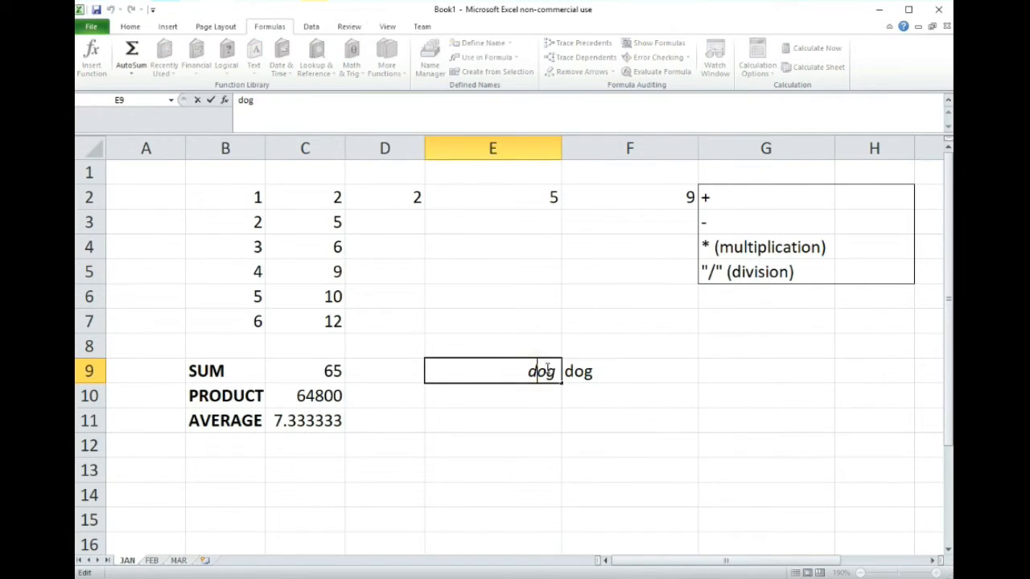
pyautogui.press('Return')
pyautogui.click(545, 367)
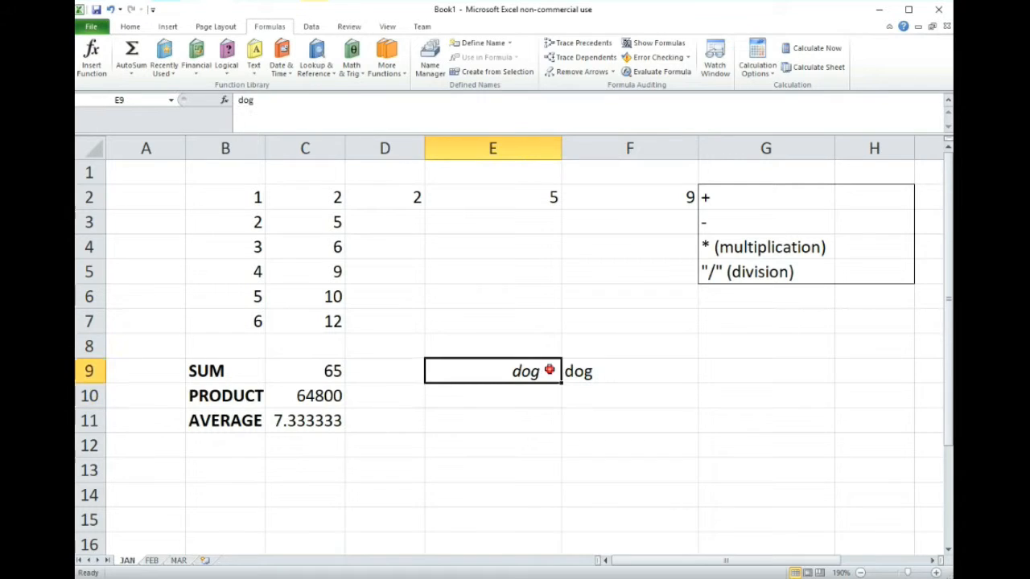
pyautogui.doubleClick(544, 366)
pyautogui.doubleClick(598, 370)
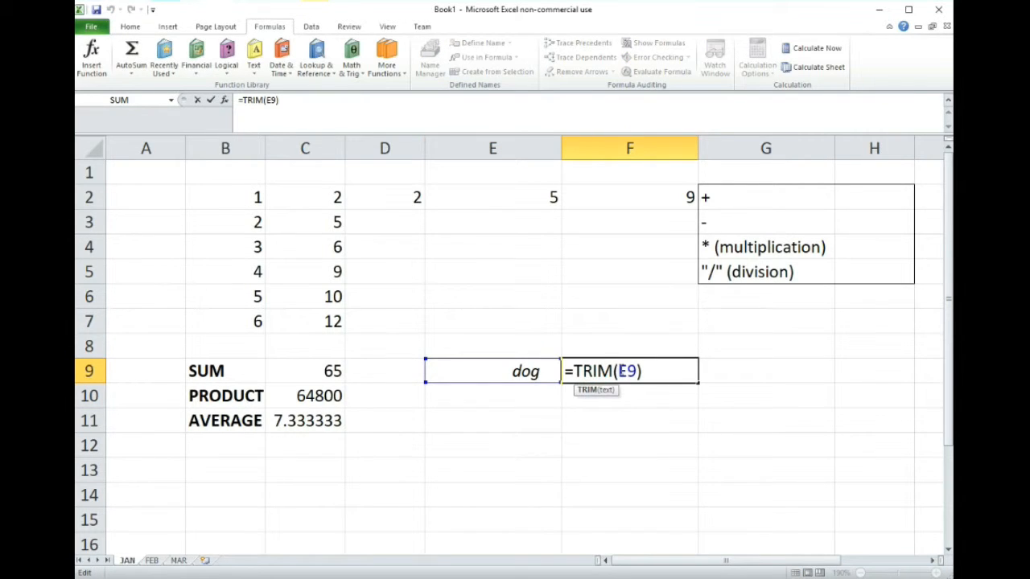
pyautogui.press('Return')
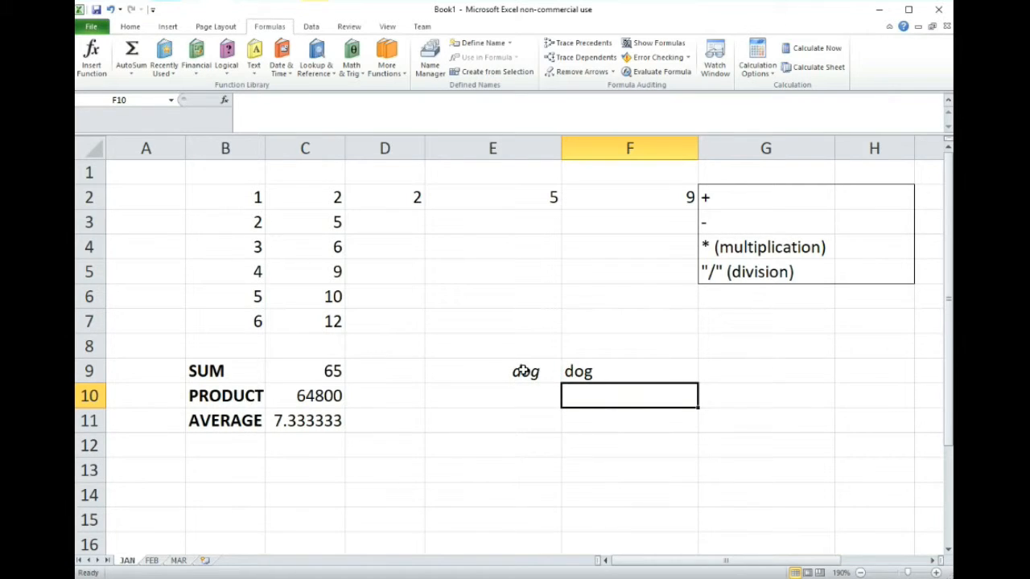
pyautogui.doubleClick(536, 371)
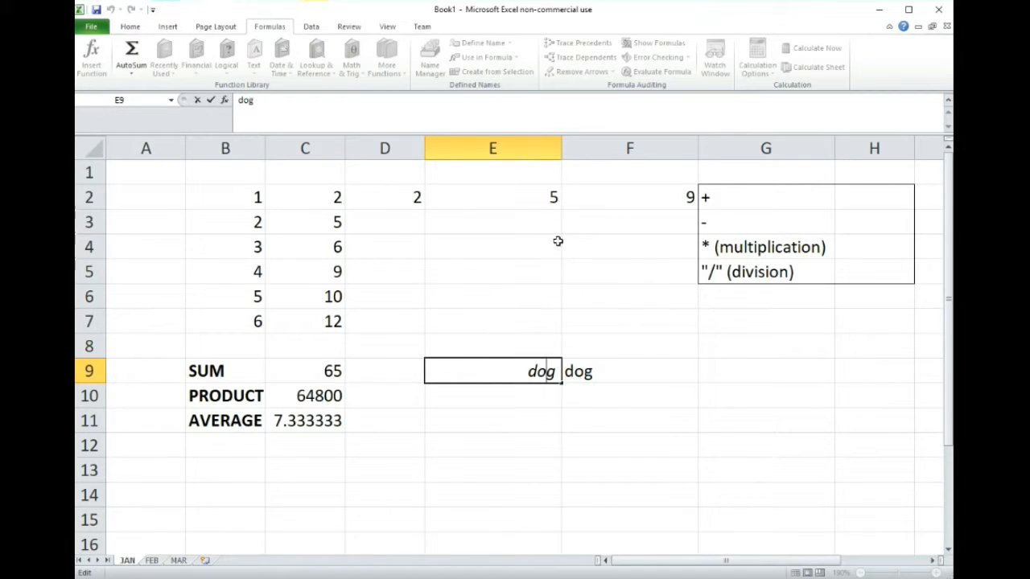
pyautogui.click(601, 375)
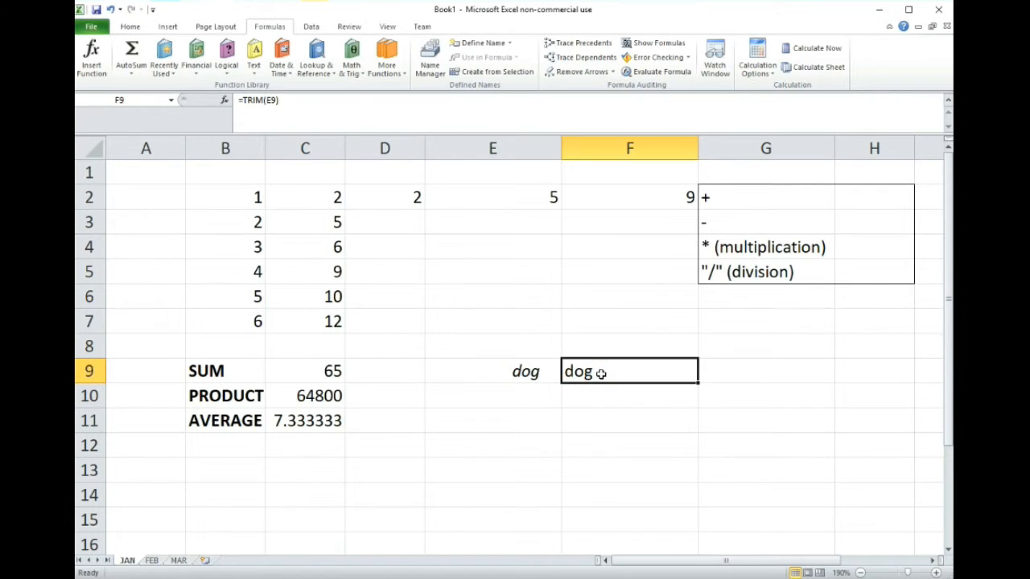
pyautogui.click(378, 259)
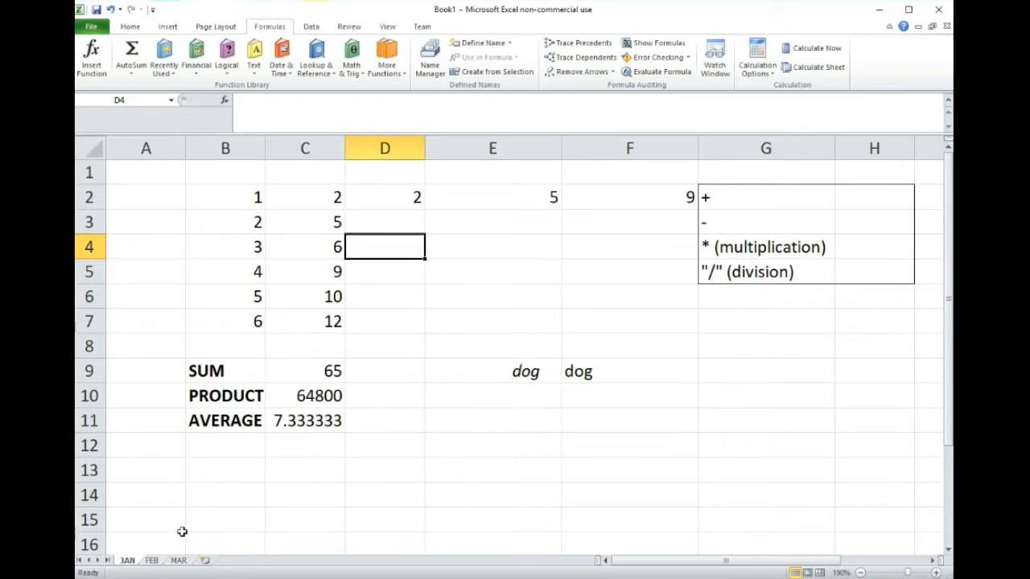
# Step: Copy the sales table from the FEB sheet and paste it into the JAN sheet starting at E8
pyautogui.click(153, 561)
pyautogui.moveTo(168, 191); pyautogui.dragTo(464, 301)
pyautogui.hotkey('ctrl', 'c')
pyautogui.click(128, 561)
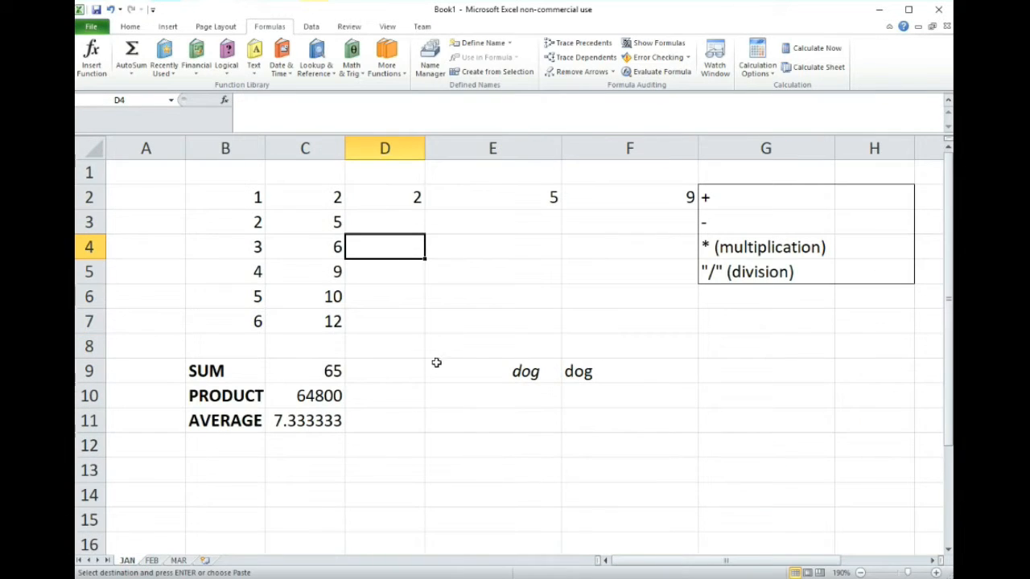
pyautogui.click(452, 342)
pyautogui.hotkey('ctrl', 'v')
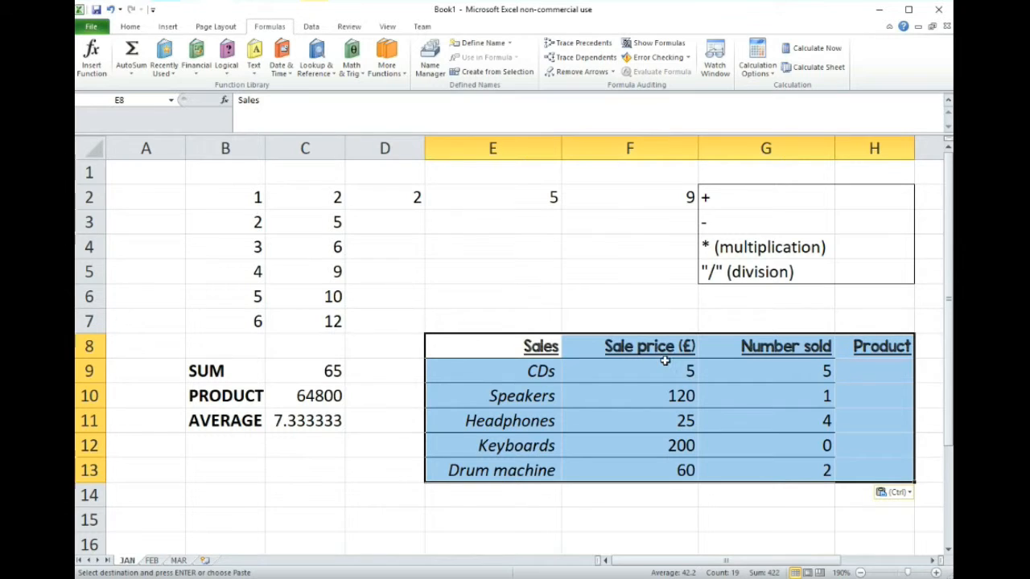
pyautogui.click(641, 295)
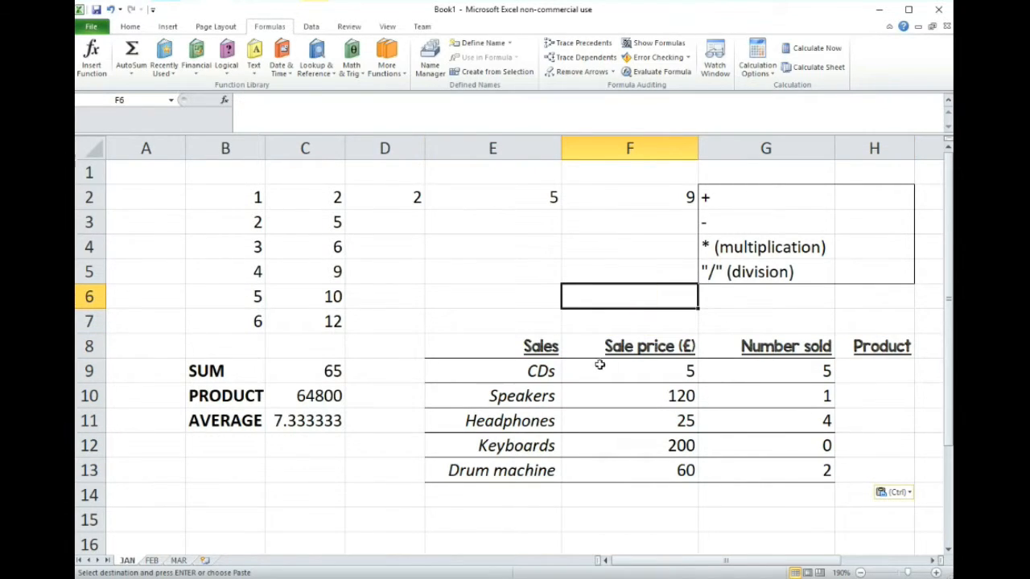
# Step: Examine the sale price and number sold for CDs, Speakers and Headphones in the sales table
pyautogui.click(674, 371)
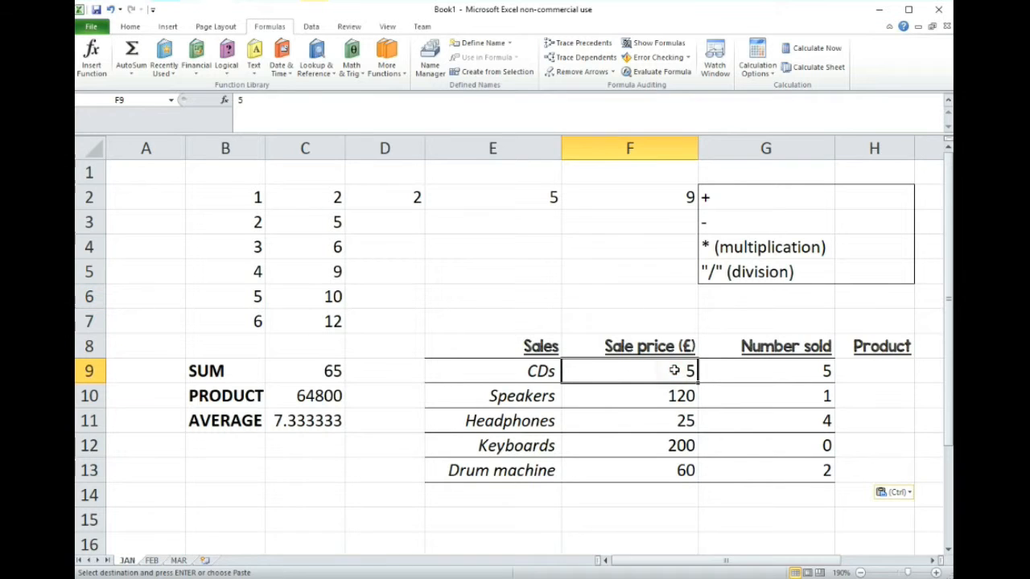
pyautogui.click(811, 371)
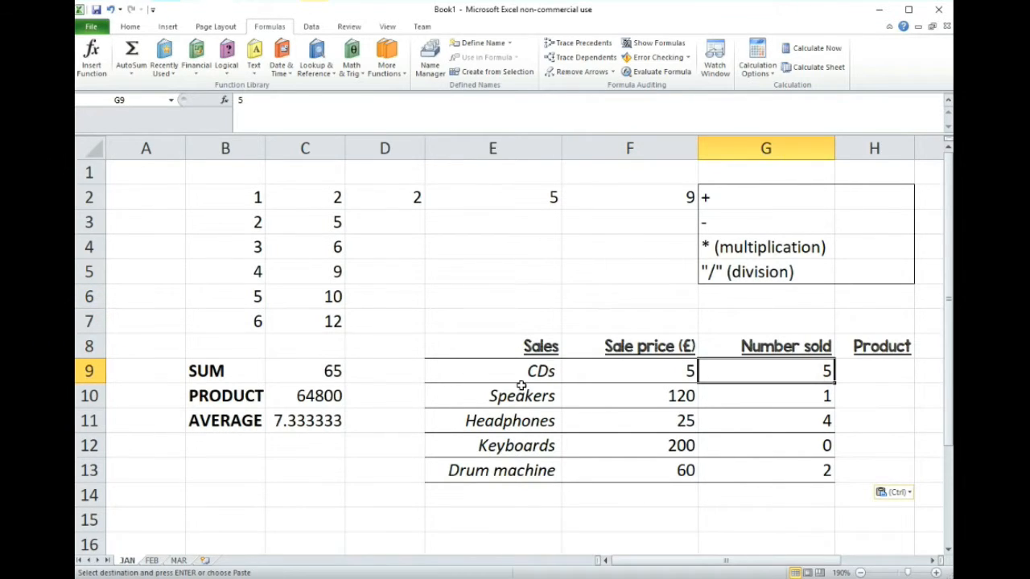
pyautogui.click(660, 398)
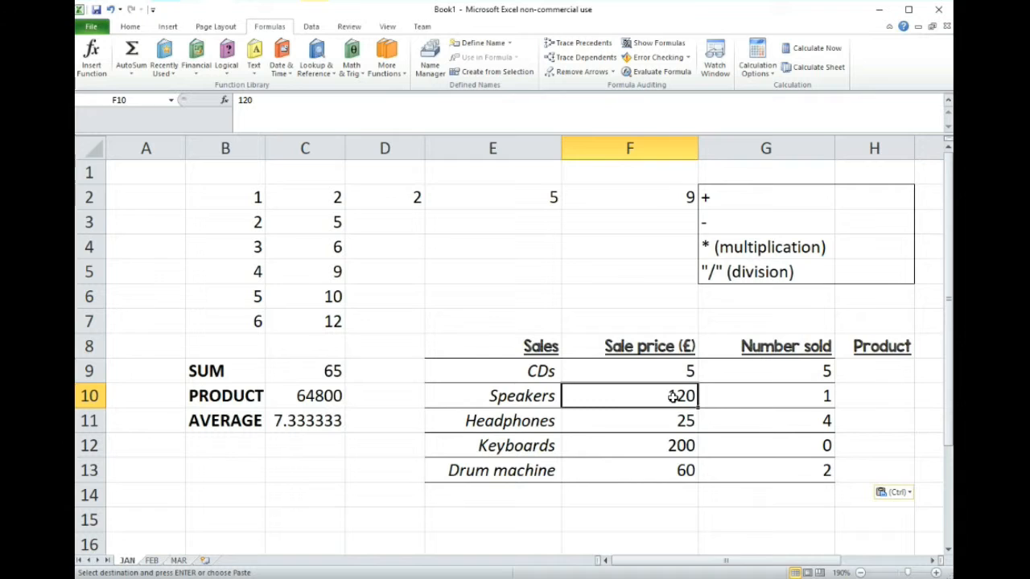
pyautogui.click(777, 395)
pyautogui.click(669, 415)
pyautogui.click(807, 417)
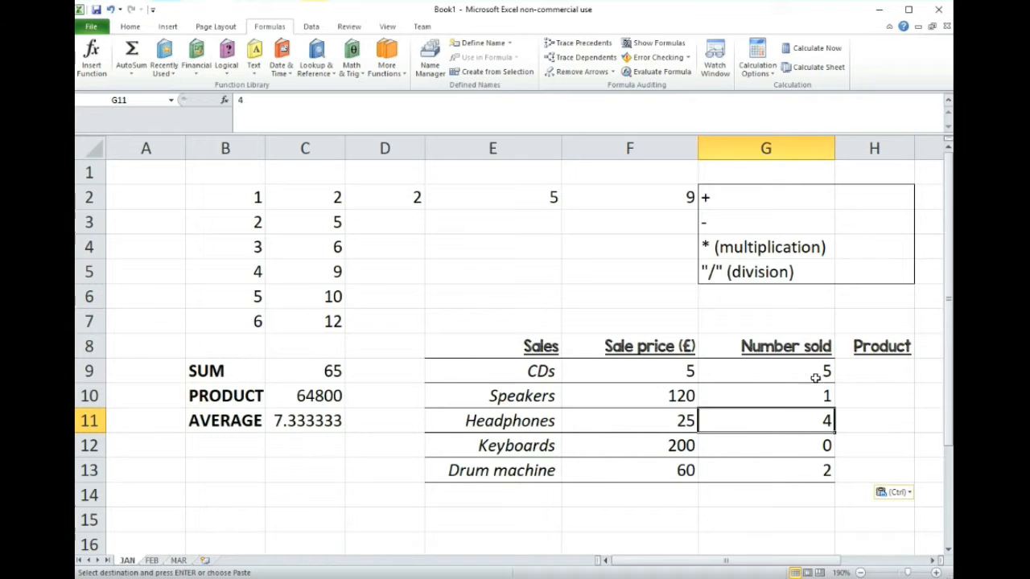
# Step: Enter the values 25, 120, 100, 0 and 120 in the Product column cells H9 to H13
pyautogui.click(877, 371)
pyautogui.write('25')
pyautogui.press('Return')
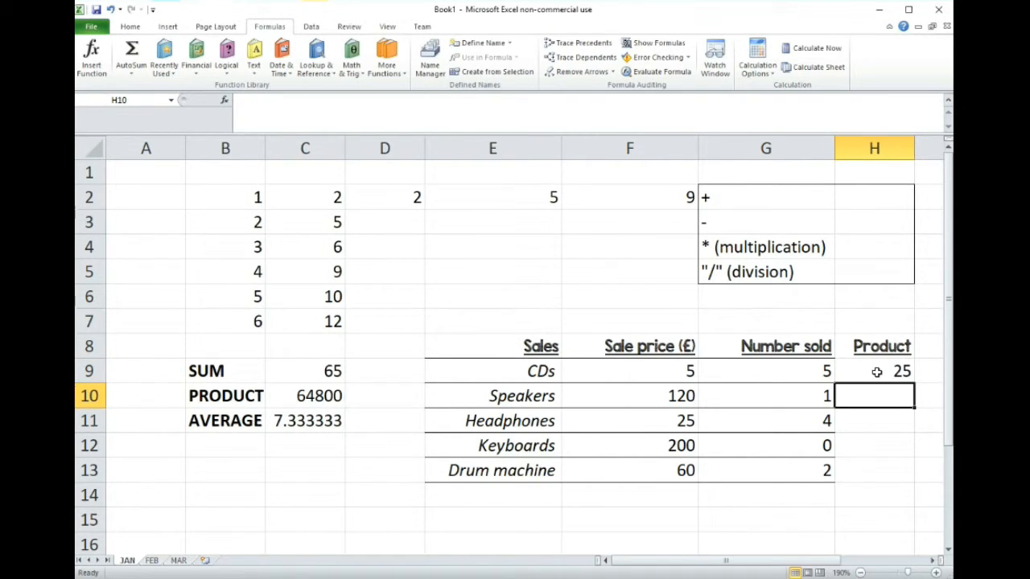
pyautogui.write('120')
pyautogui.press('Return')
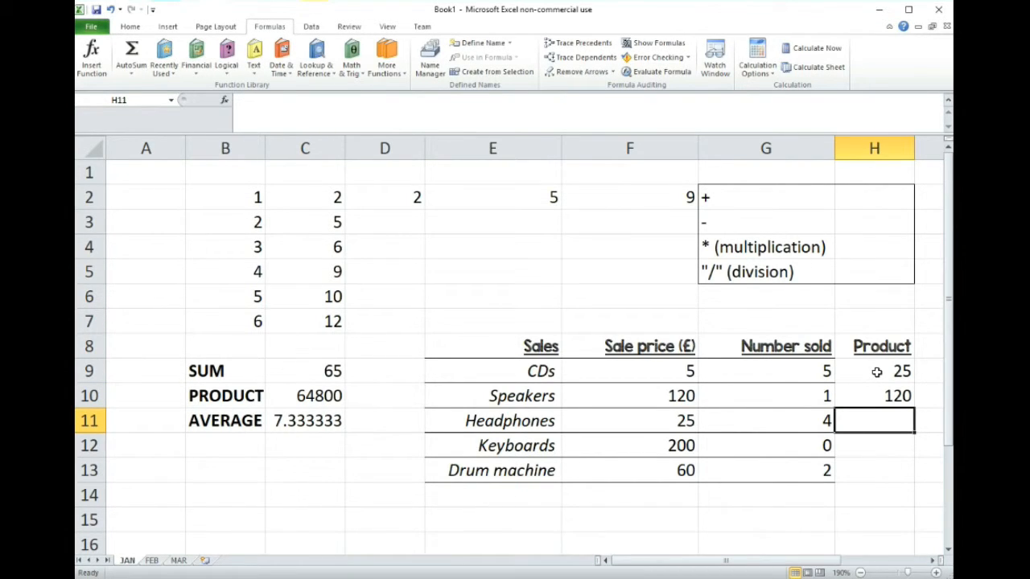
pyautogui.write('11')
pyautogui.press('BackSpace')
pyautogui.write('00')
pyautogui.press('Return')
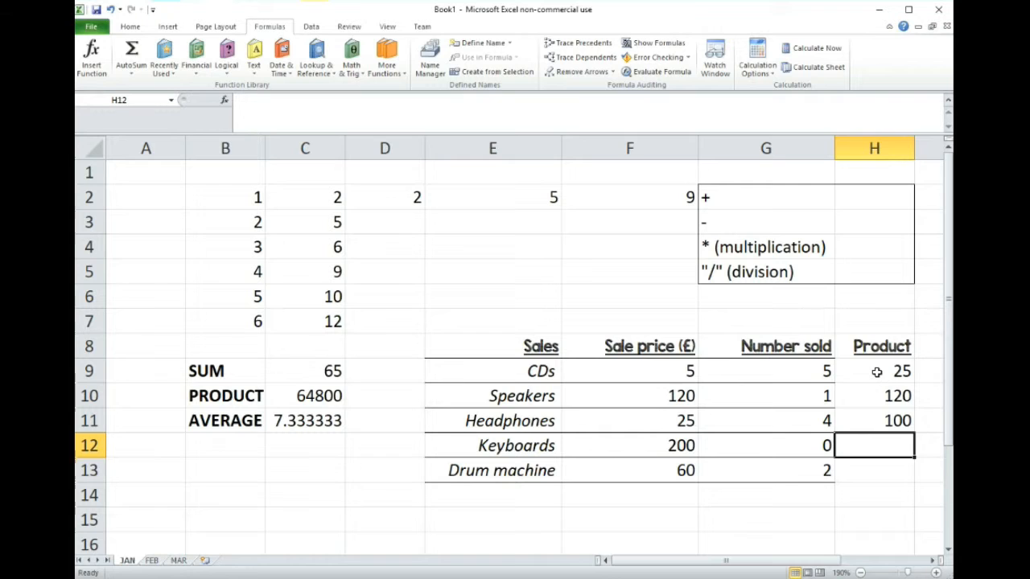
pyautogui.write('0')
pyautogui.press('Return')
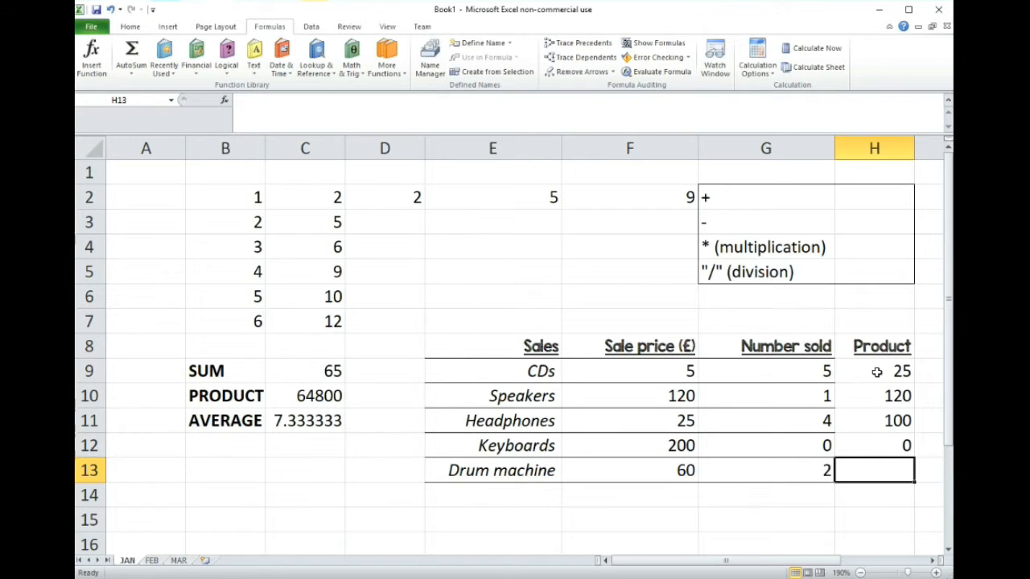
pyautogui.write('120')
pyautogui.press('Return')
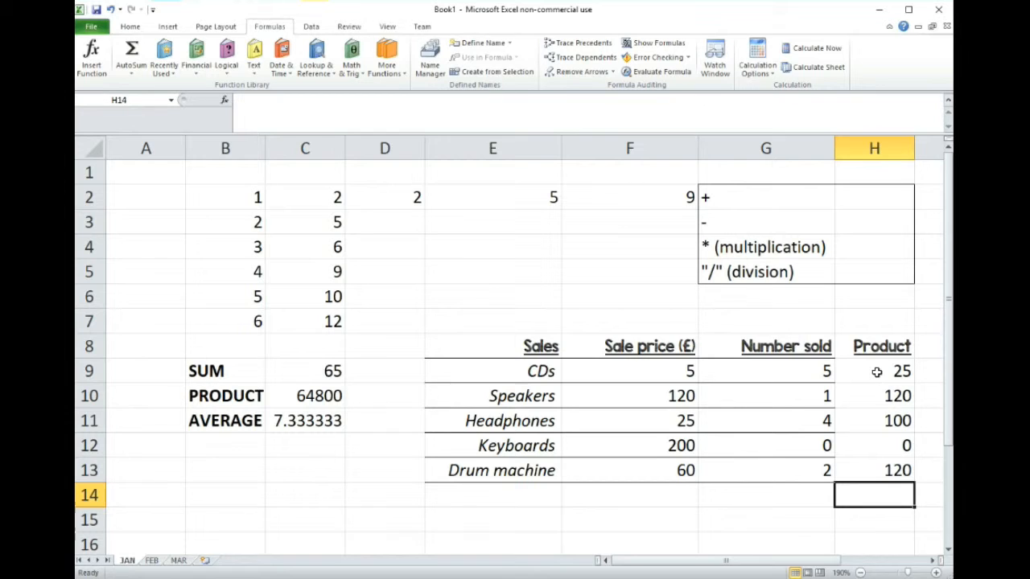
# Step: Total H9:H13 with a SUM formula in H14, and look through the individual product values above it
pyautogui.write('=sum(')
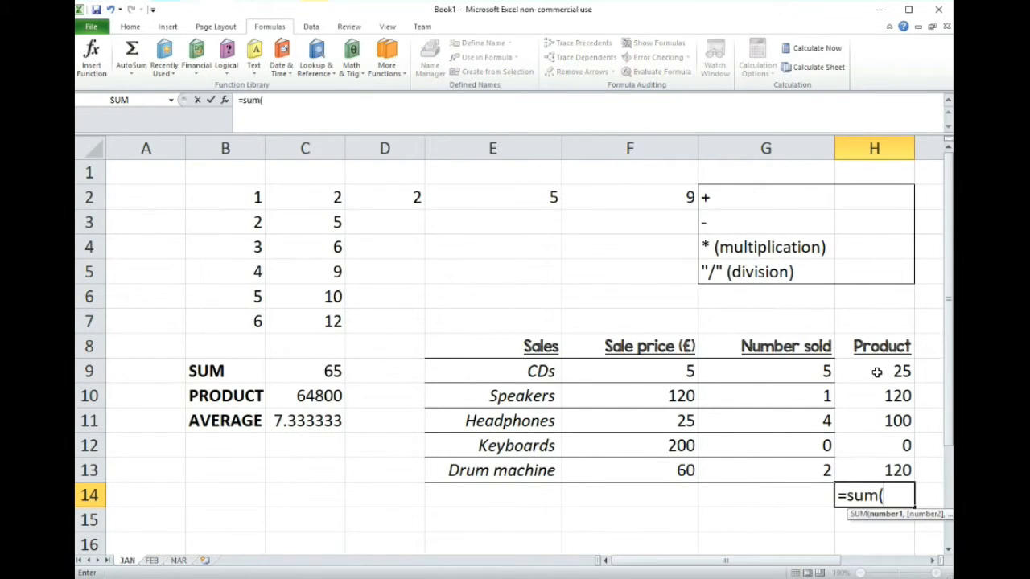
pyautogui.moveTo(894, 370); pyautogui.dragTo(892, 471)
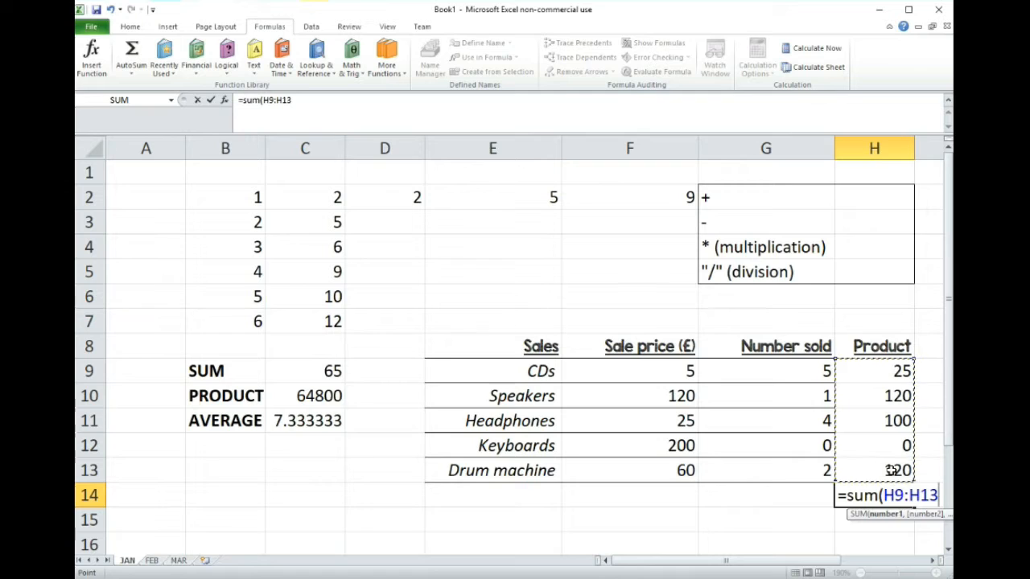
pyautogui.press('Return')
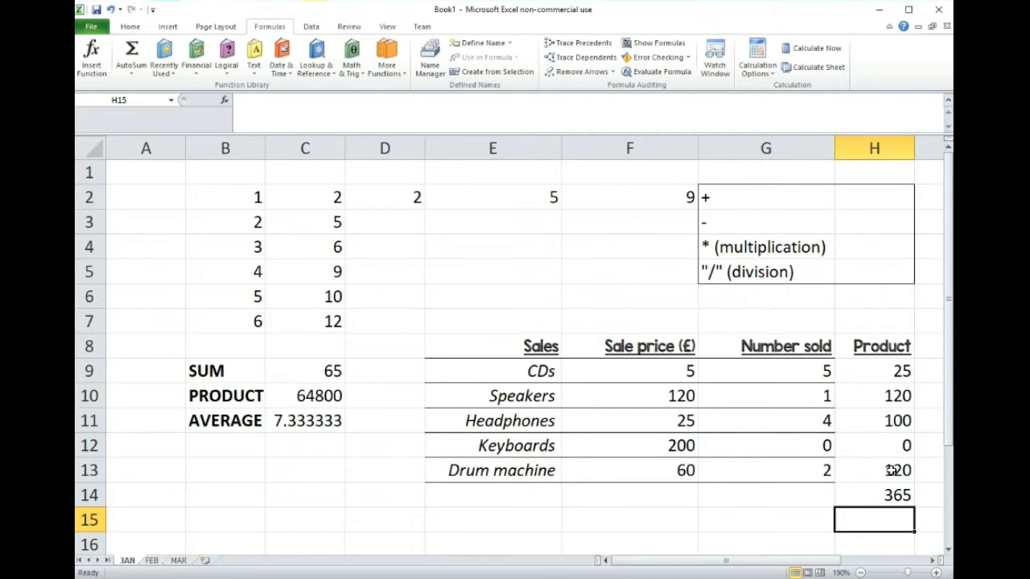
pyautogui.click(901, 371)
pyautogui.click(900, 396)
pyautogui.click(899, 421)
pyautogui.click(900, 445)
pyautogui.click(898, 466)
# Step: Replace the value in H9 with =PRODUCT(F9:G9) and clear the typed values in H10:H13
pyautogui.click(898, 366)
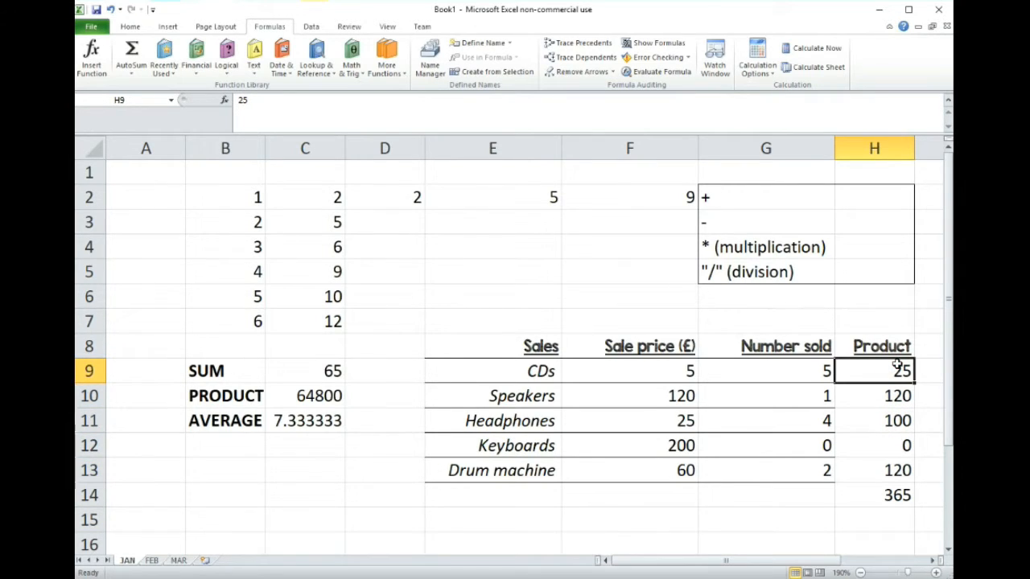
pyautogui.write('=product(')
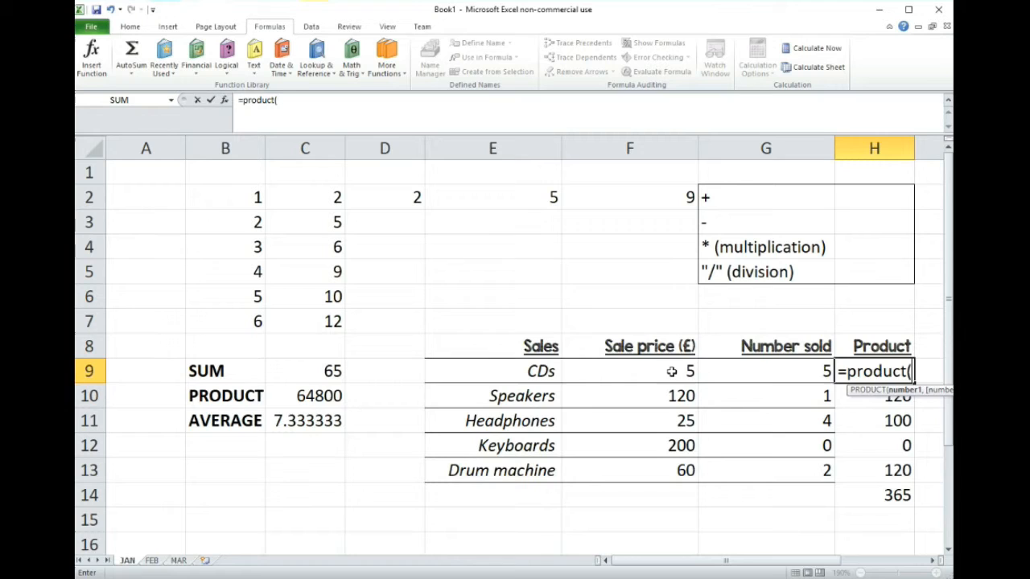
pyautogui.moveTo(672, 371); pyautogui.dragTo(736, 370)
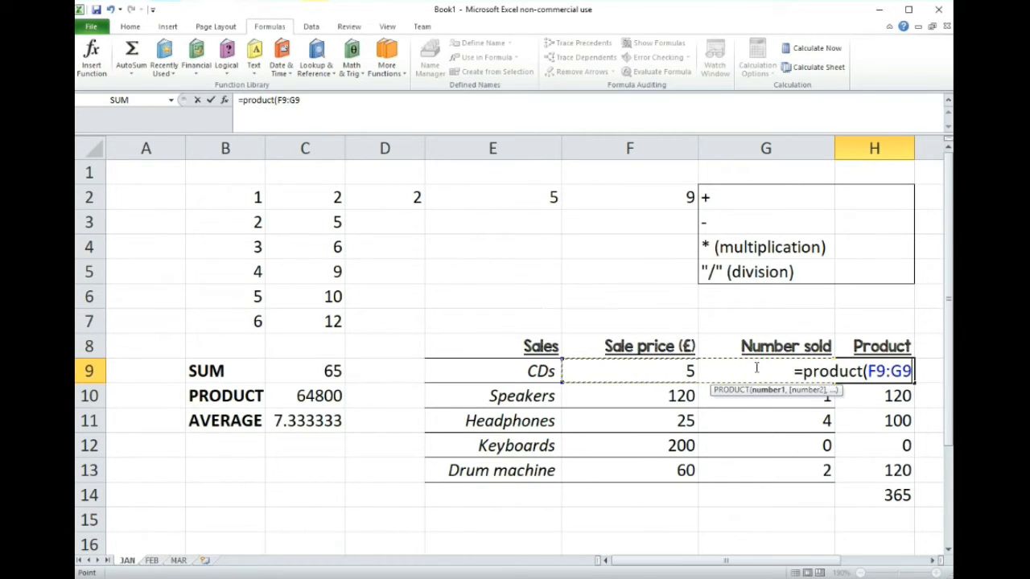
pyautogui.press('Return')
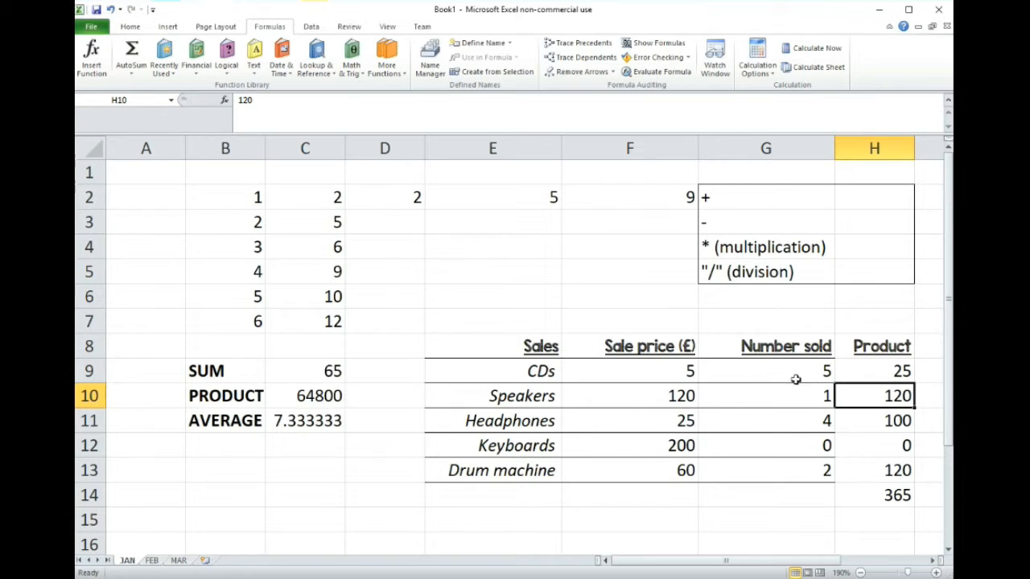
pyautogui.moveTo(895, 395); pyautogui.dragTo(899, 466)
pyautogui.press('Delete')
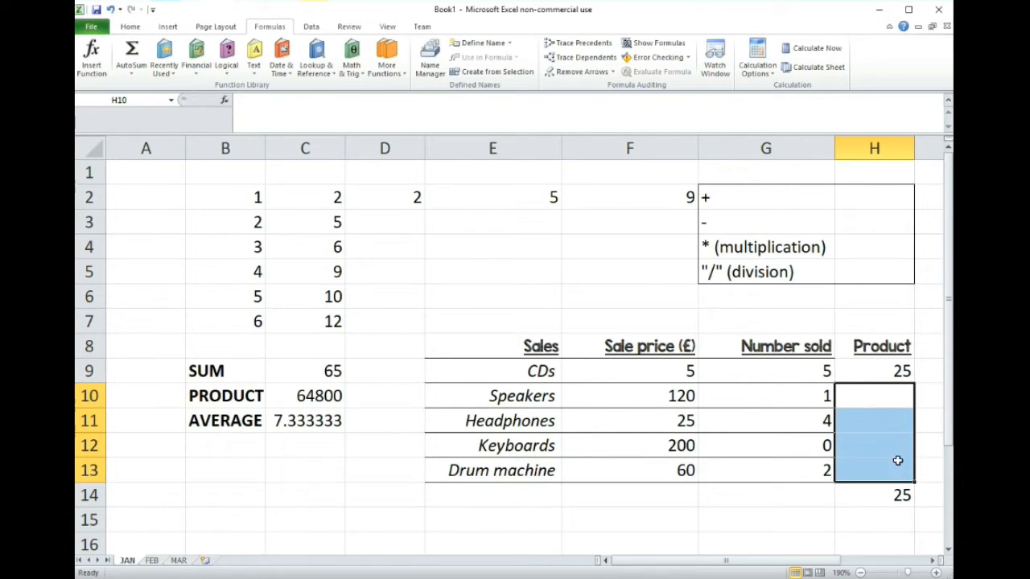
# Step: Enter =PRODUCT(F10:G10) in H10 for the Speakers row, and delete that formula again
pyautogui.click(883, 395)
pyautogui.write('=product(')
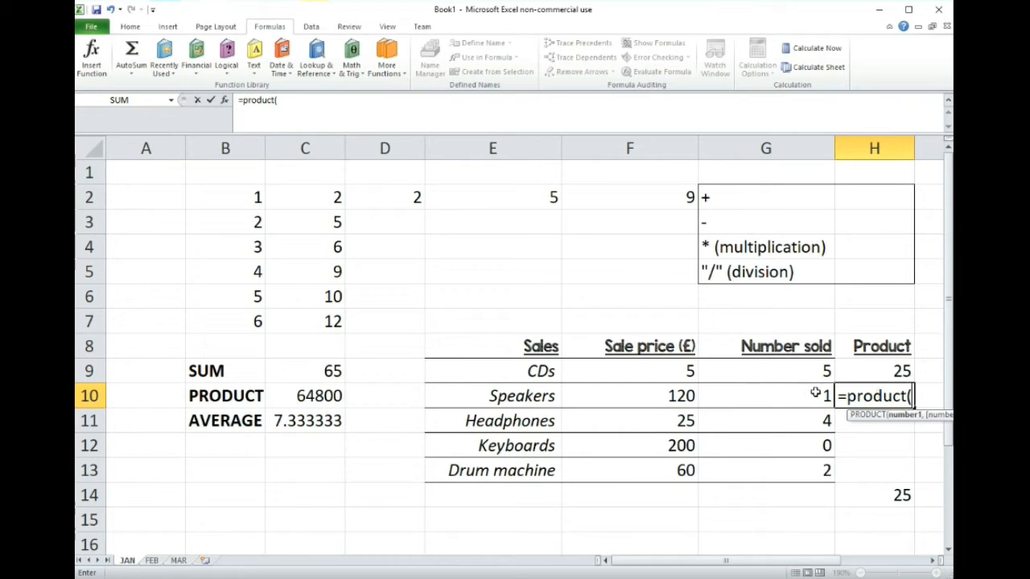
pyautogui.moveTo(661, 402); pyautogui.dragTo(798, 398)
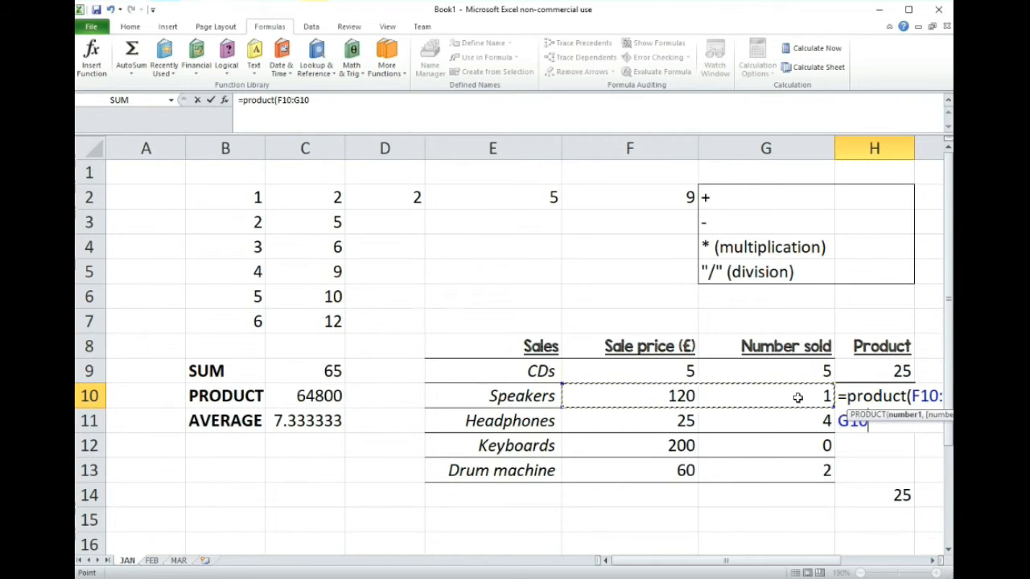
pyautogui.press('Return')
pyautogui.click(870, 403)
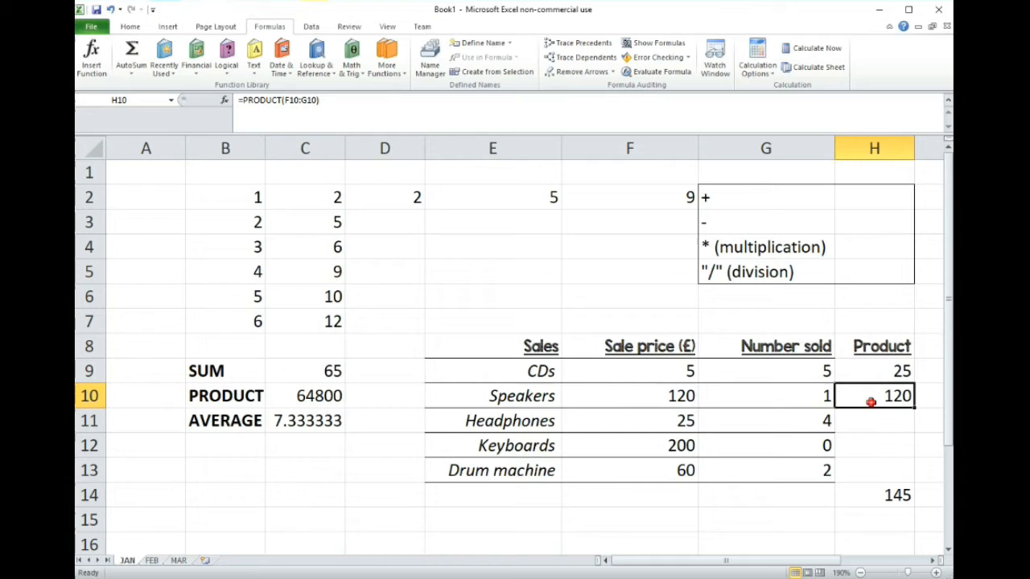
pyautogui.press('Delete')
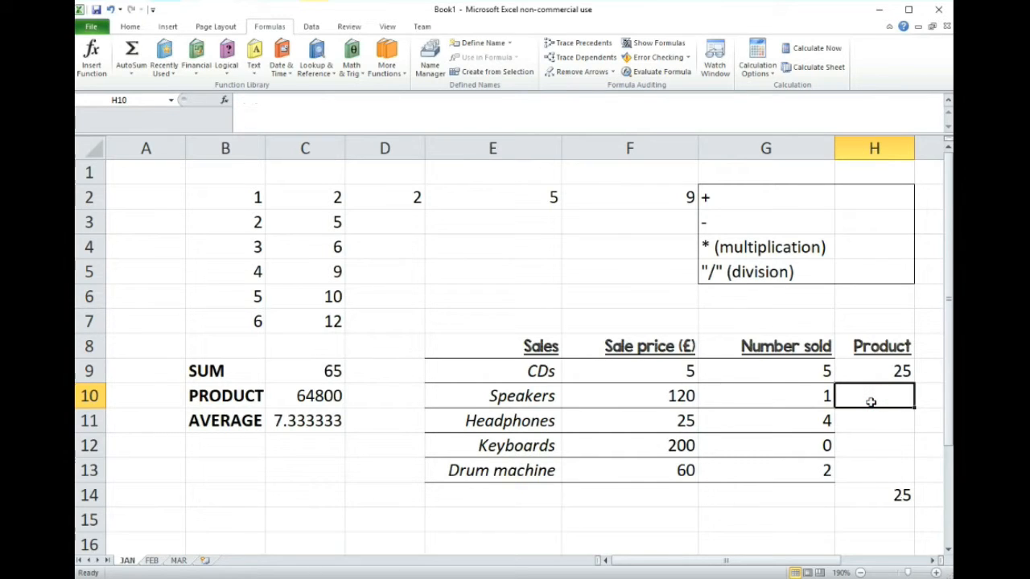
# Step: Fill the PRODUCT formula from H9 down through H13
pyautogui.click(884, 378)
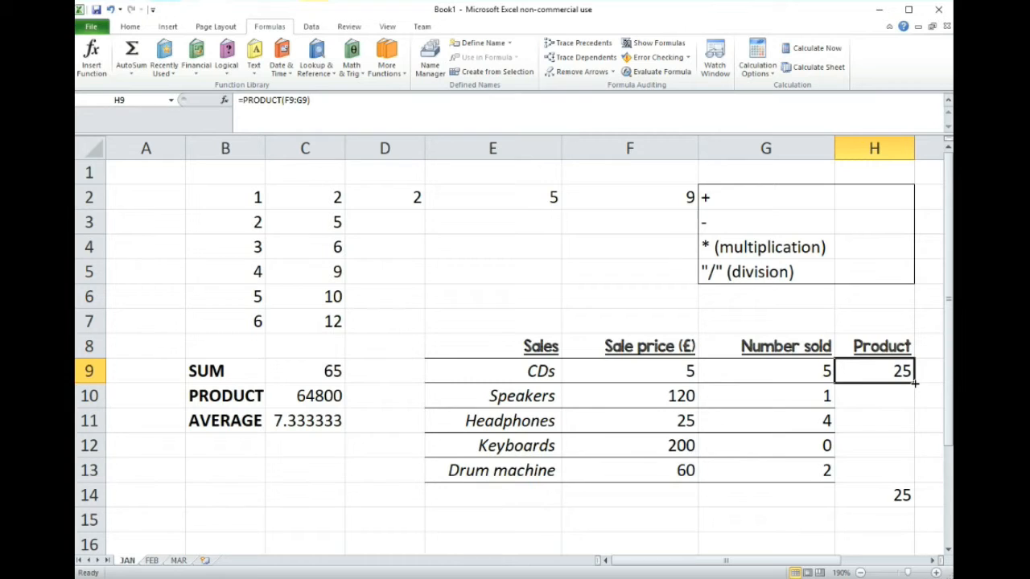
pyautogui.moveTo(914, 385); pyautogui.dragTo(908, 475)
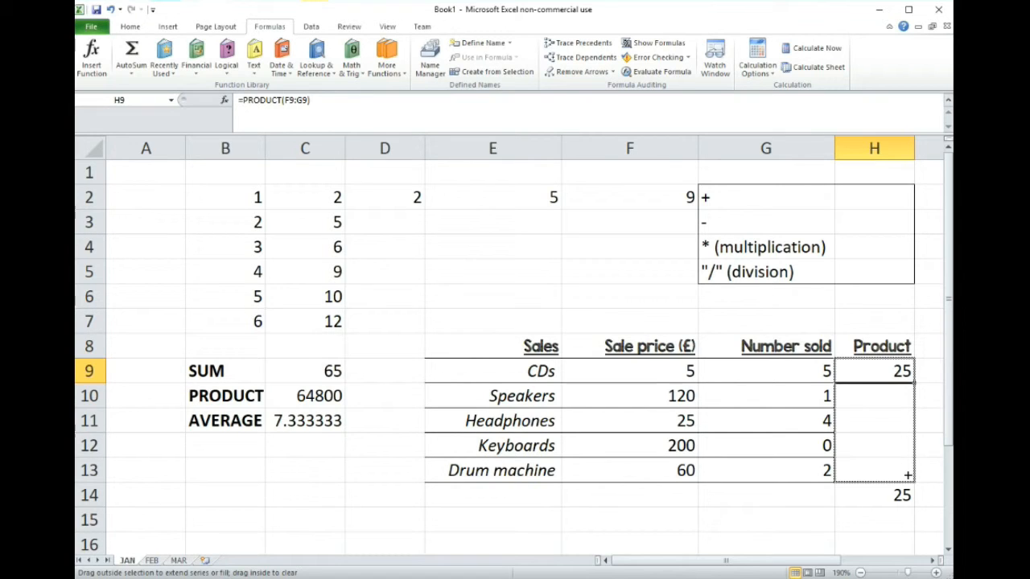
pyautogui.moveTo(907, 474); pyautogui.dragTo(908, 475)
# Step: Examine how the cell references in the PRODUCT formulas differ from row to row in H9:H13
pyautogui.click(901, 372)
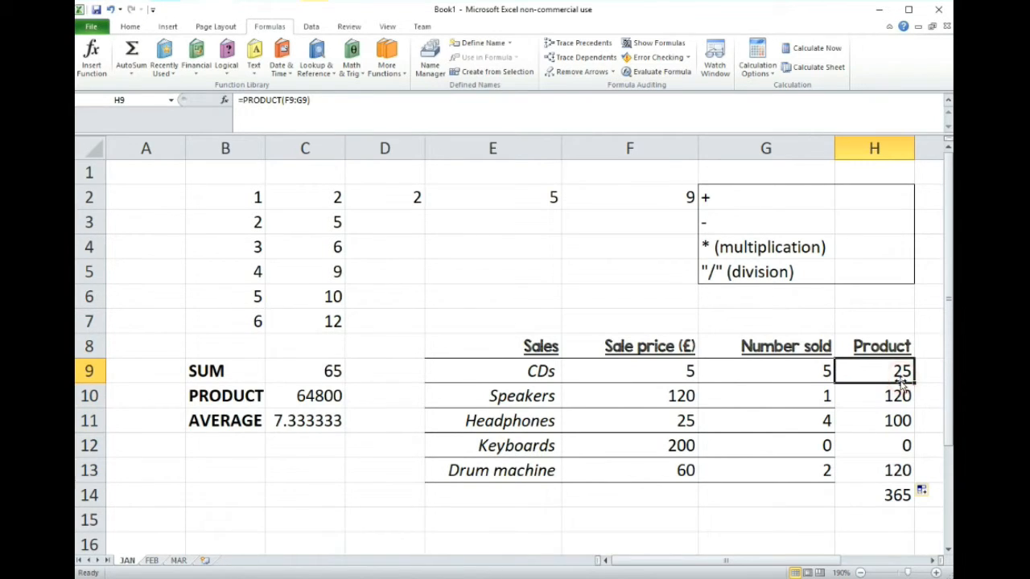
pyautogui.click(289, 100)
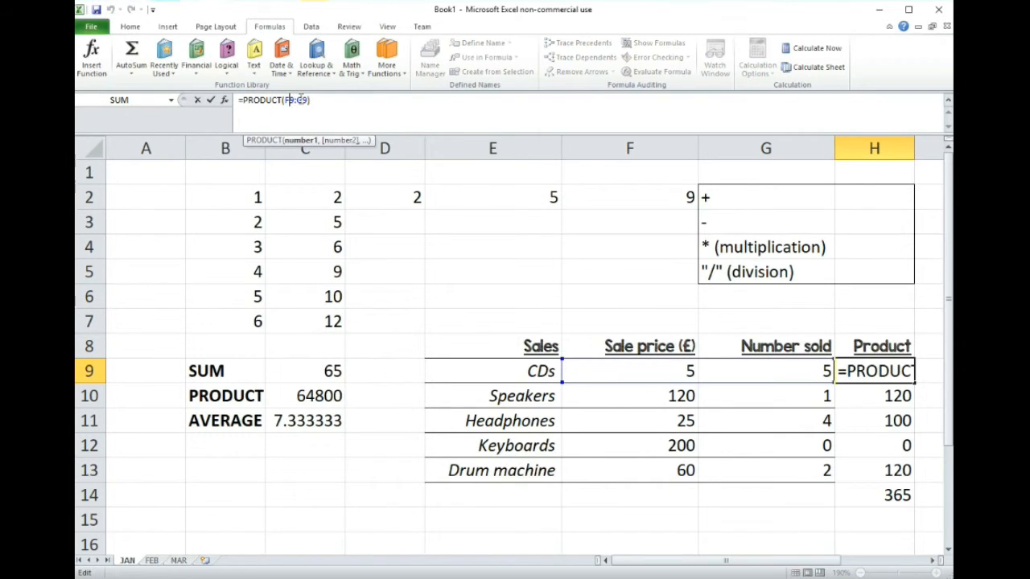
pyautogui.click(302, 100)
pyautogui.click(868, 398)
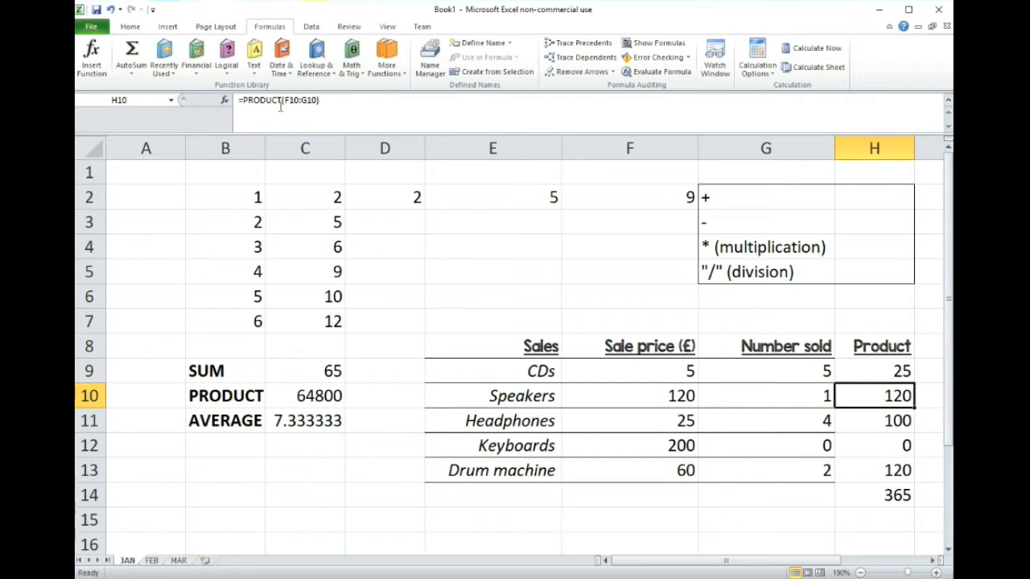
pyautogui.click(873, 423)
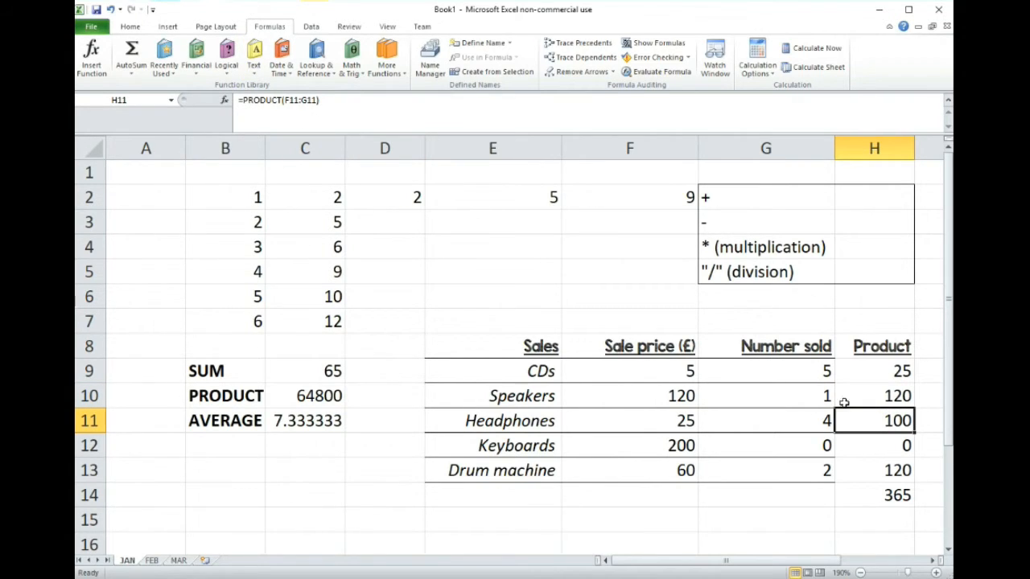
pyautogui.click(874, 447)
pyautogui.click(893, 470)
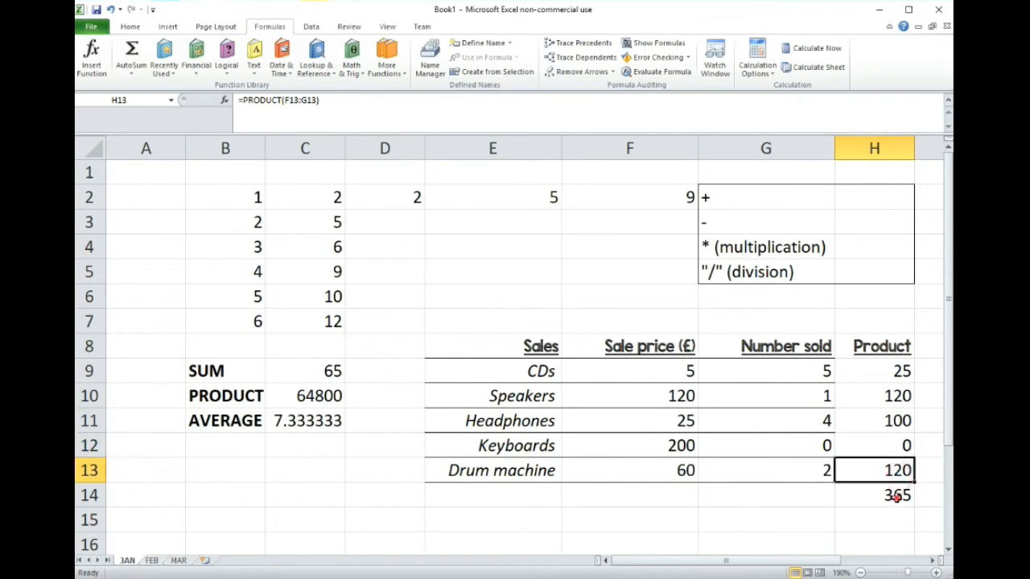
# Step: Make the sales total in H14 bold
pyautogui.click(896, 496)
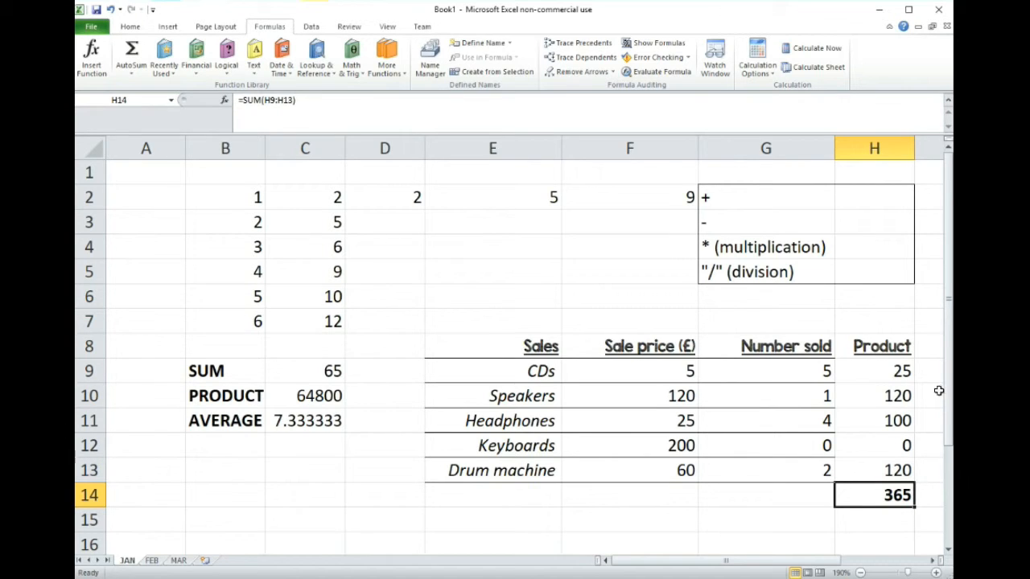
pyautogui.click(903, 301)
# Step: Clear the filled PRODUCT formulas from H10:H13, keeping the one in H9
pyautogui.click(886, 370)
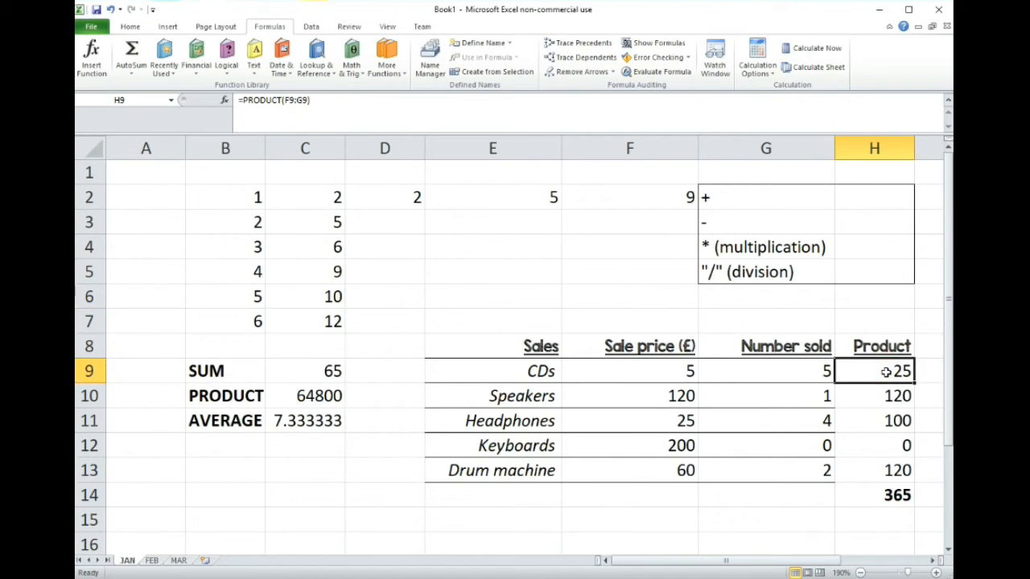
pyautogui.moveTo(888, 392); pyautogui.dragTo(890, 472)
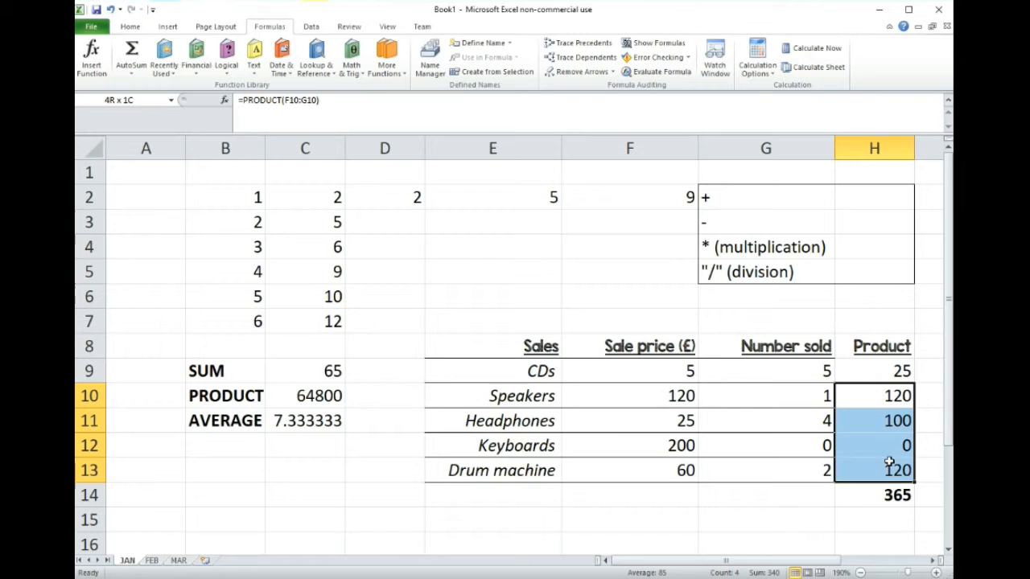
pyautogui.press('Delete')
# Step: Reselect F9:G9 as the range of the PRODUCT formula in H9, and fill the formula down to H13
pyautogui.click(895, 369)
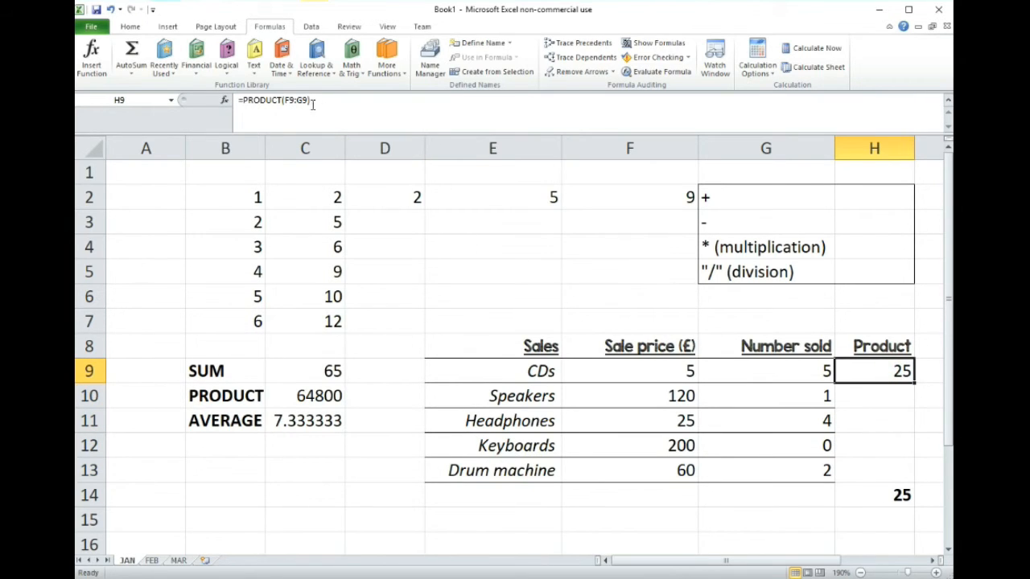
pyautogui.doubleClick(875, 373)
pyautogui.moveTo(884, 397); pyautogui.dragTo(838, 397)
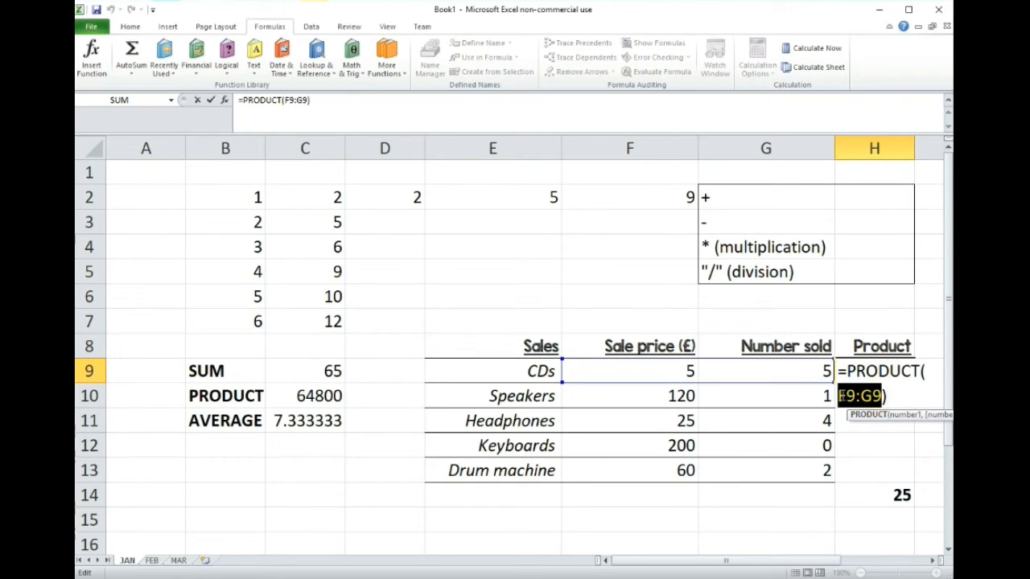
pyautogui.moveTo(666, 366); pyautogui.dragTo(773, 370)
pyautogui.press('Delete')
pyautogui.press('Return')
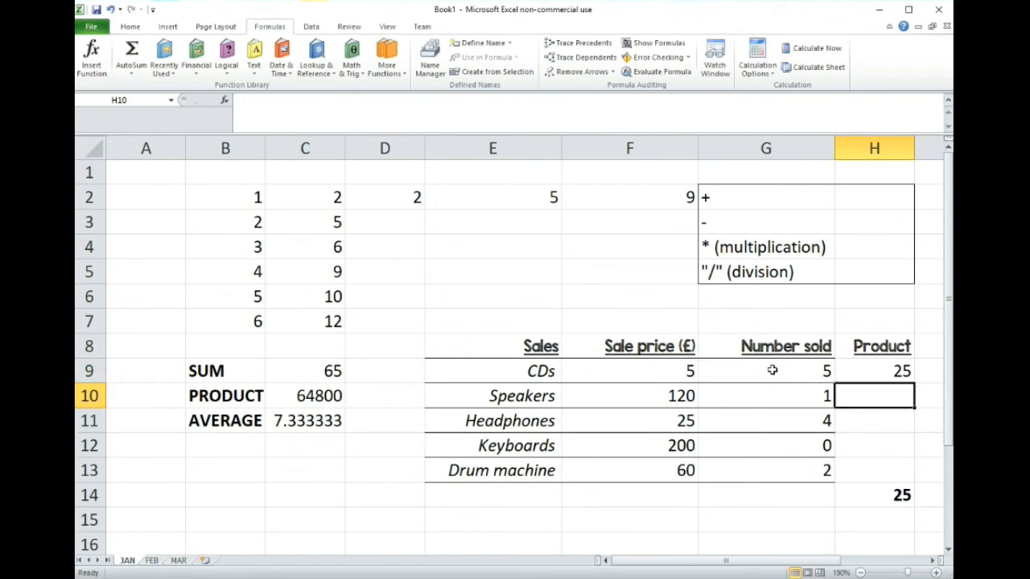
pyautogui.click(898, 372)
pyautogui.moveTo(914, 384); pyautogui.dragTo(917, 488)
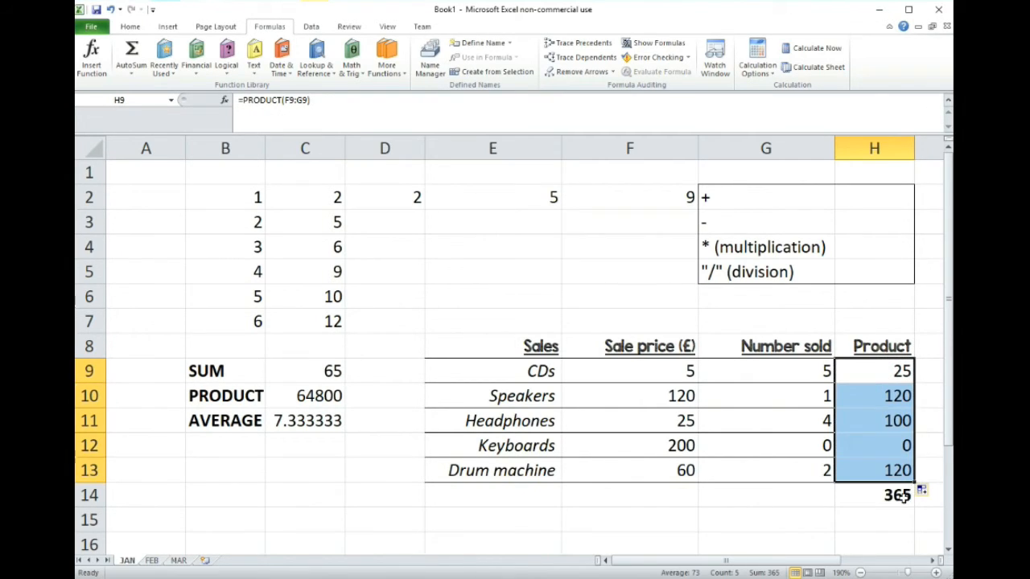
# Step: Inspect the cell range used by the SUM formula in H14, leaving the formula as it is
pyautogui.click(901, 496)
pyautogui.doubleClick(900, 496)
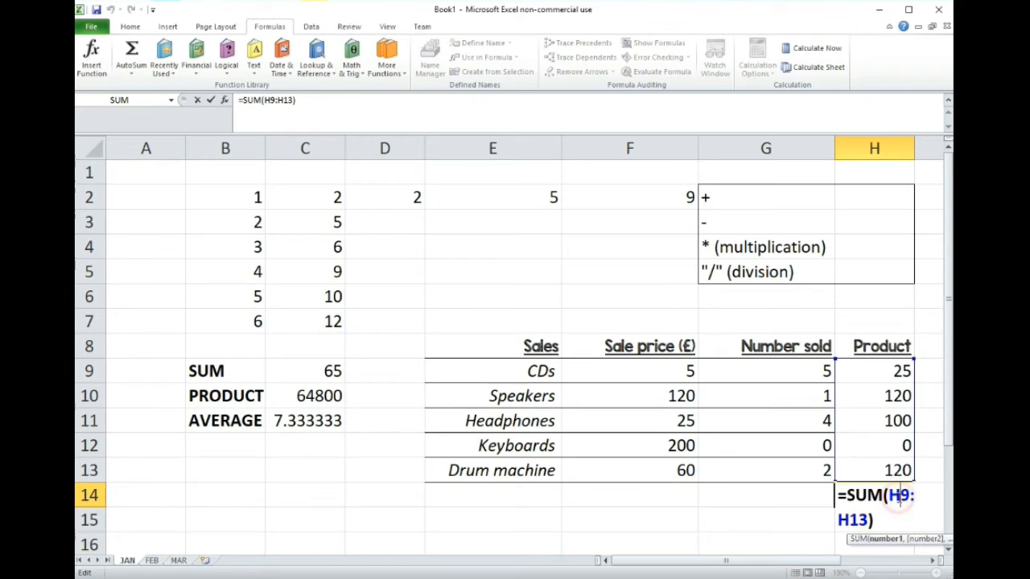
pyautogui.moveTo(890, 495); pyautogui.dragTo(868, 521)
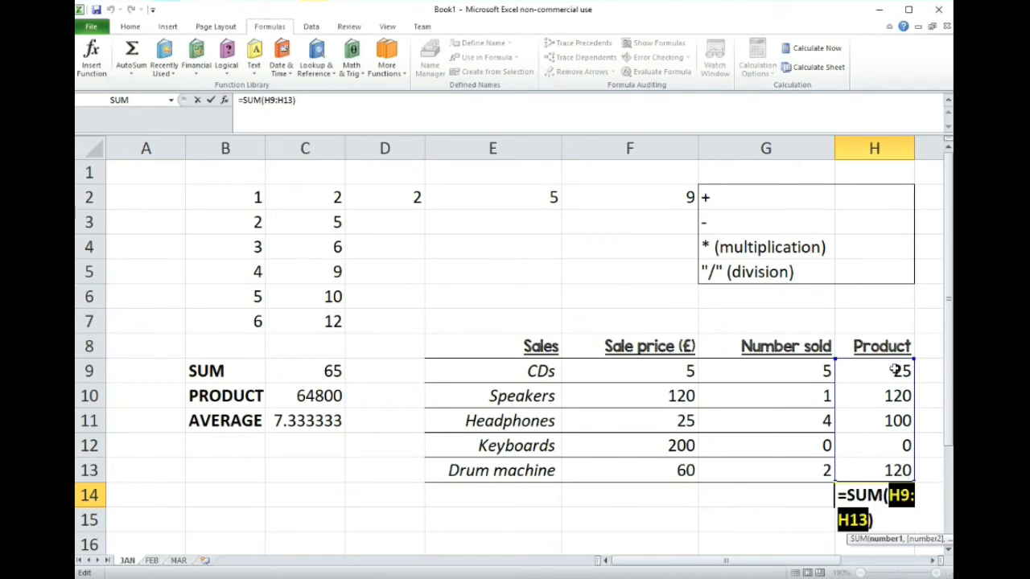
pyautogui.press('Return')
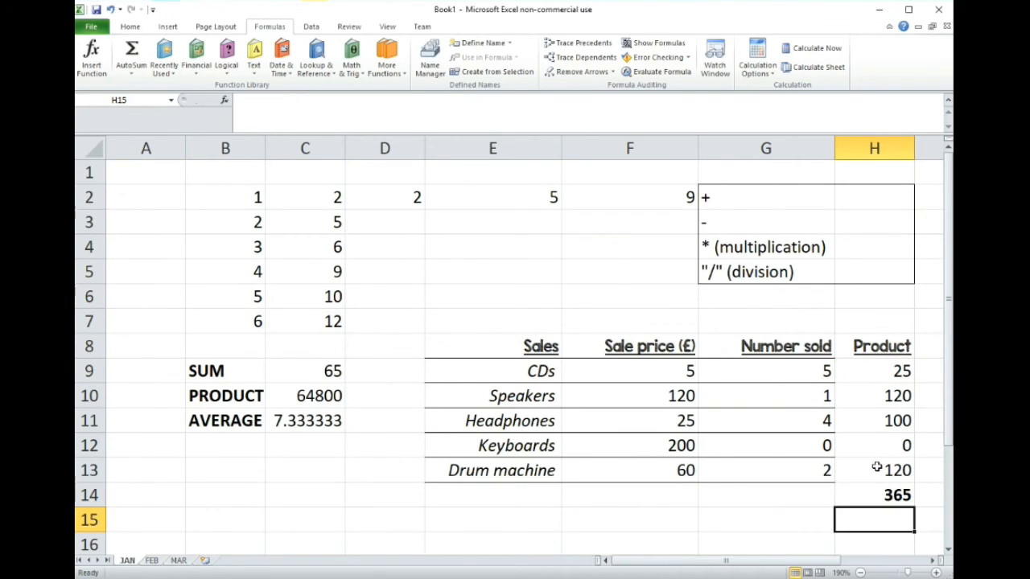
pyautogui.click(893, 497)
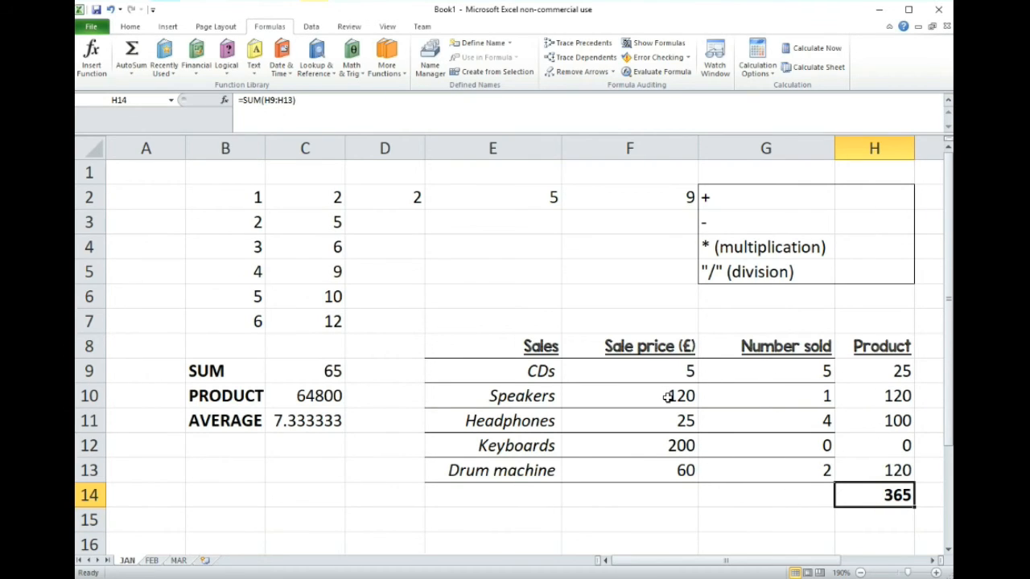
# Step: Change the number sold to 2 for Speakers in G10 and to 1 for Keyboards in G12
pyautogui.click(780, 395)
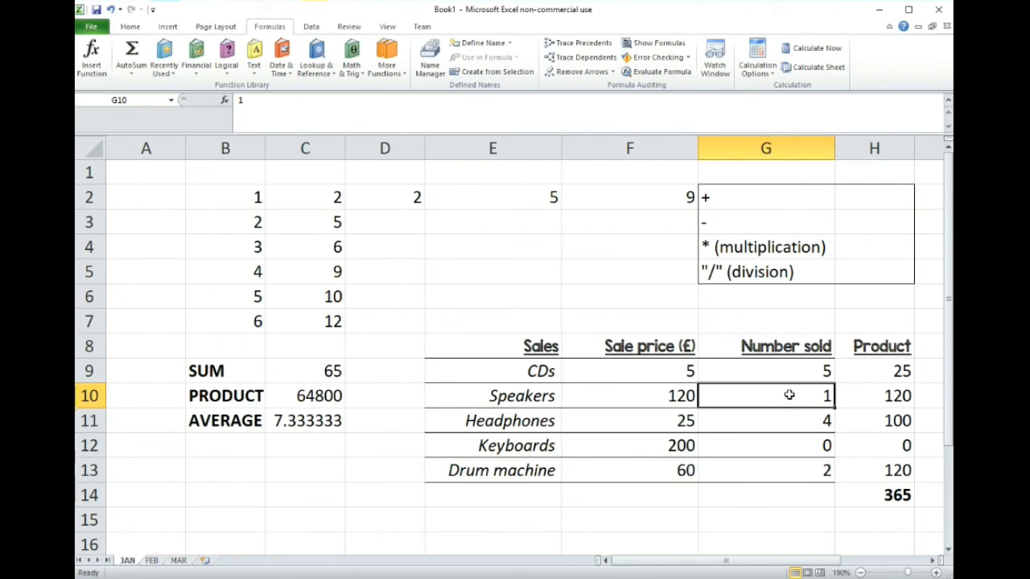
pyautogui.write('2')
pyautogui.press('Return')
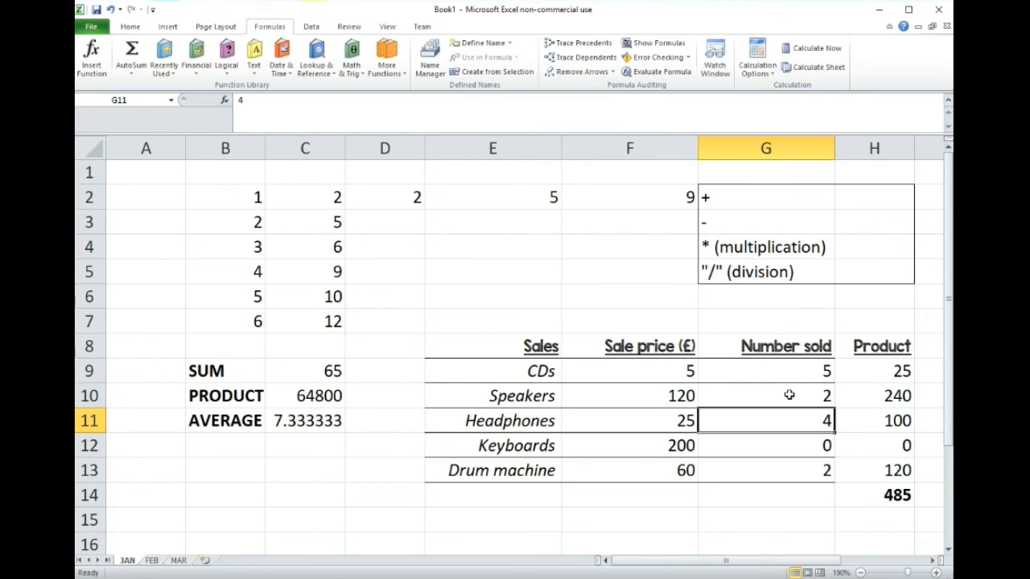
pyautogui.click(804, 442)
pyautogui.write('1')
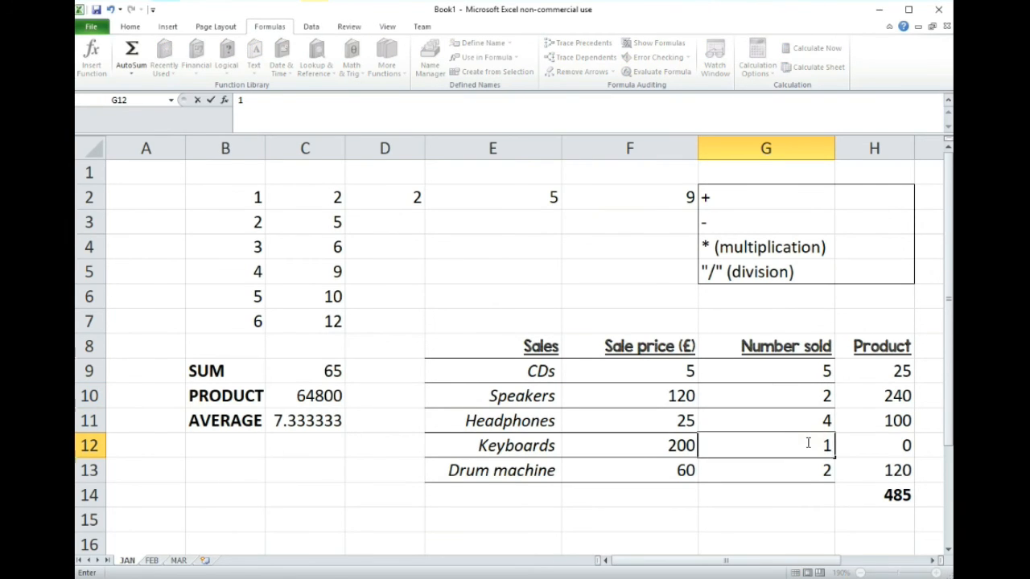
pyautogui.press('Return')
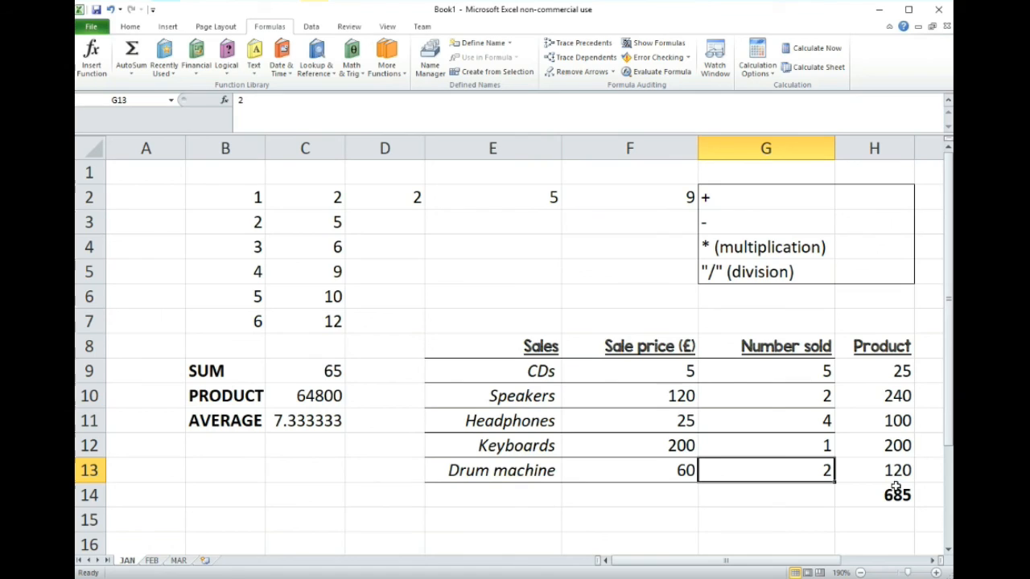